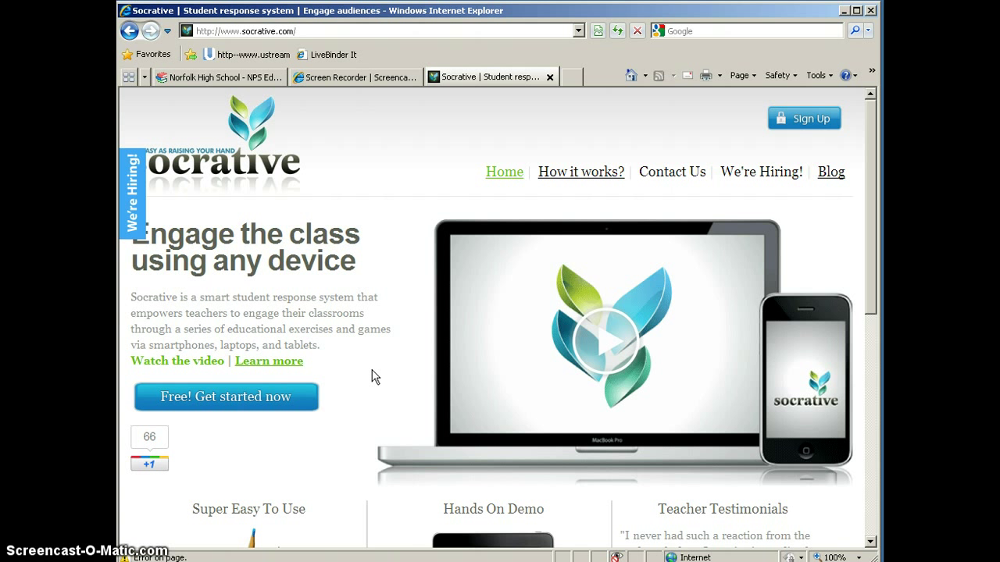
Go to the Get Started page with the e-mail signup form from the Socrative homepage.
{"action": "left_click", "coordinate": [372, 369]}
{"action": "mouse_move", "coordinate": [436, 320]}
{"action": "left_mouse_down"}
{"action": "mouse_move", "coordinate": [440, 312]}
{"action": "mouse_move", "coordinate": [396, 309]}
{"action": "left_mouse_up"}
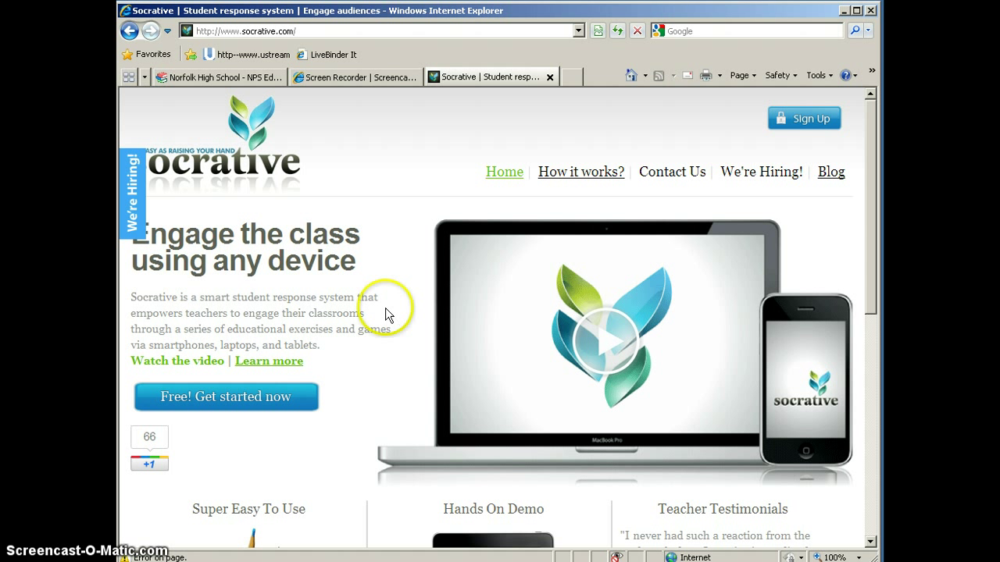
{"action": "left_click", "coordinate": [802, 120]}
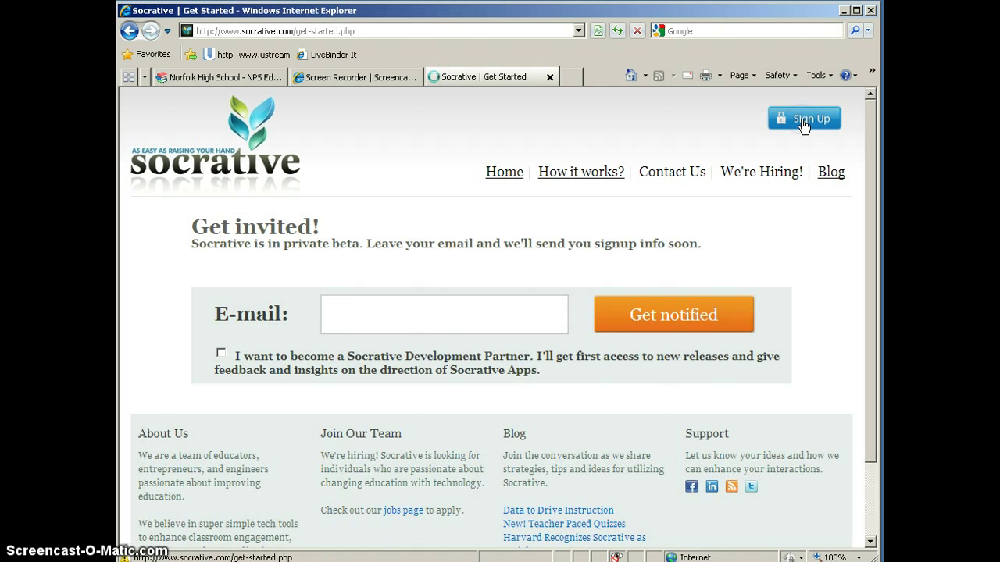
{"action": "left_click_drag", "start_coordinate": [497, 314], "coordinate": [373, 315]}
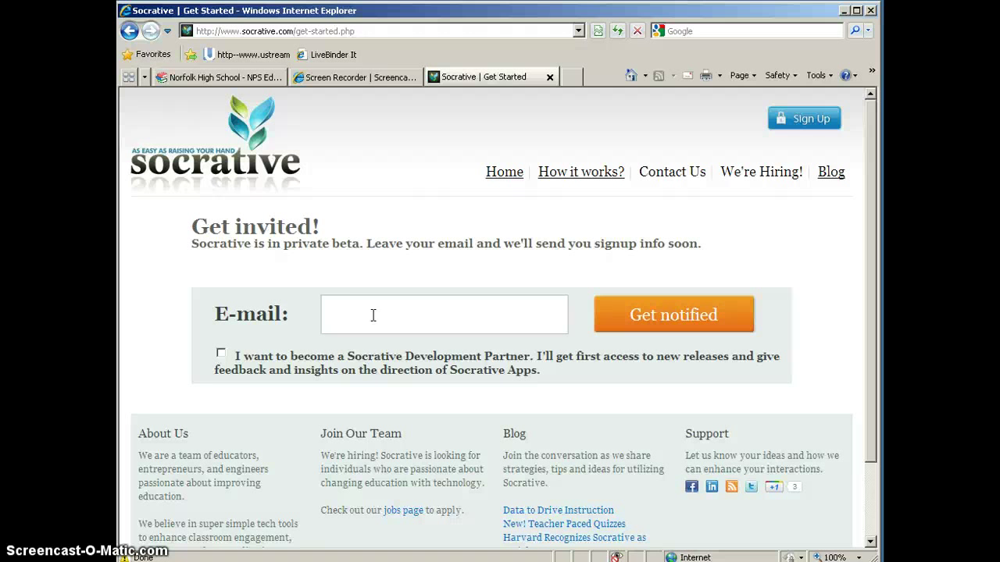
Go to the teacher login page at t.socrative.com.
{"action": "left_click", "coordinate": [372, 30]}
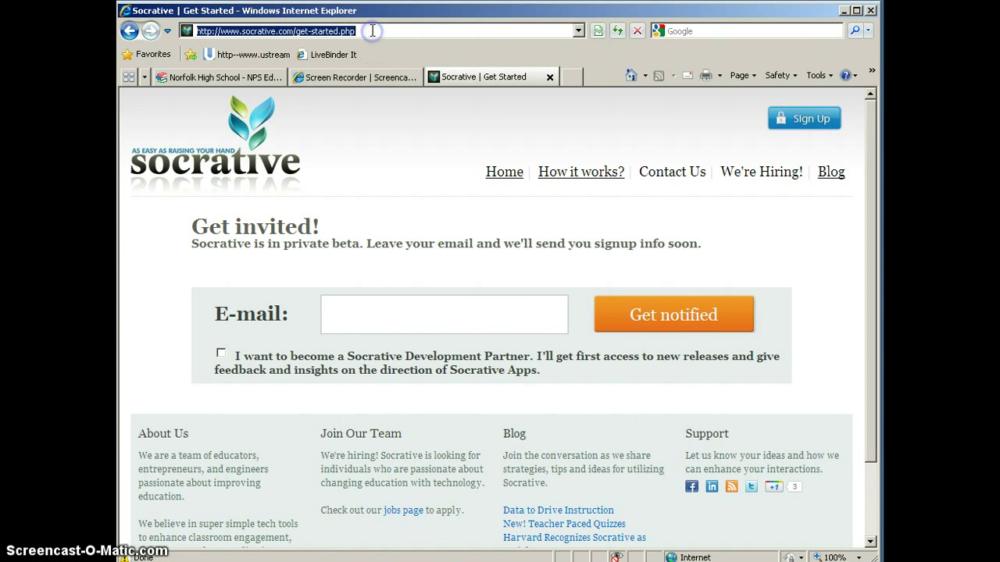
{"action": "type", "text": "t."}
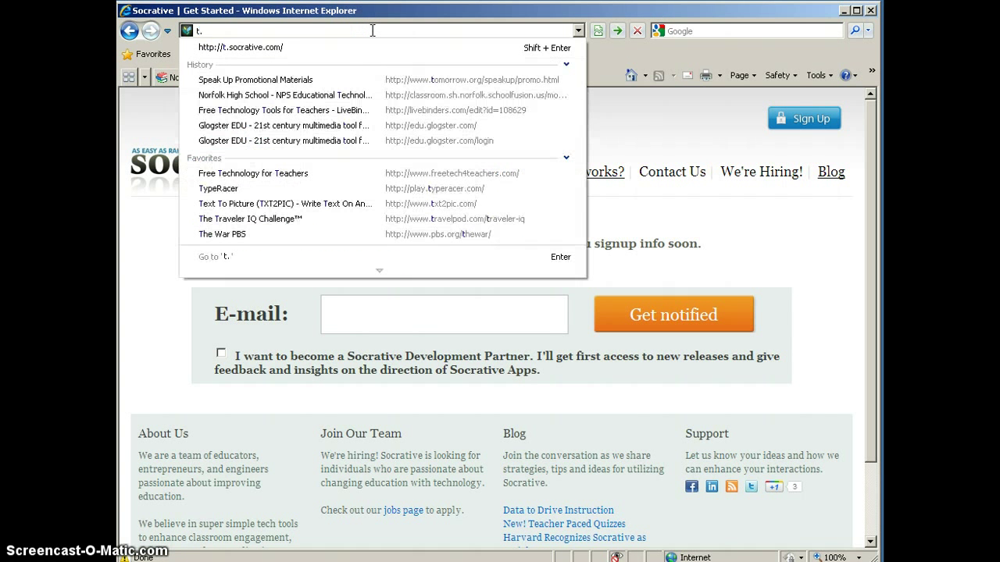
{"action": "key", "text": "Down"}
{"action": "key", "text": "Return"}
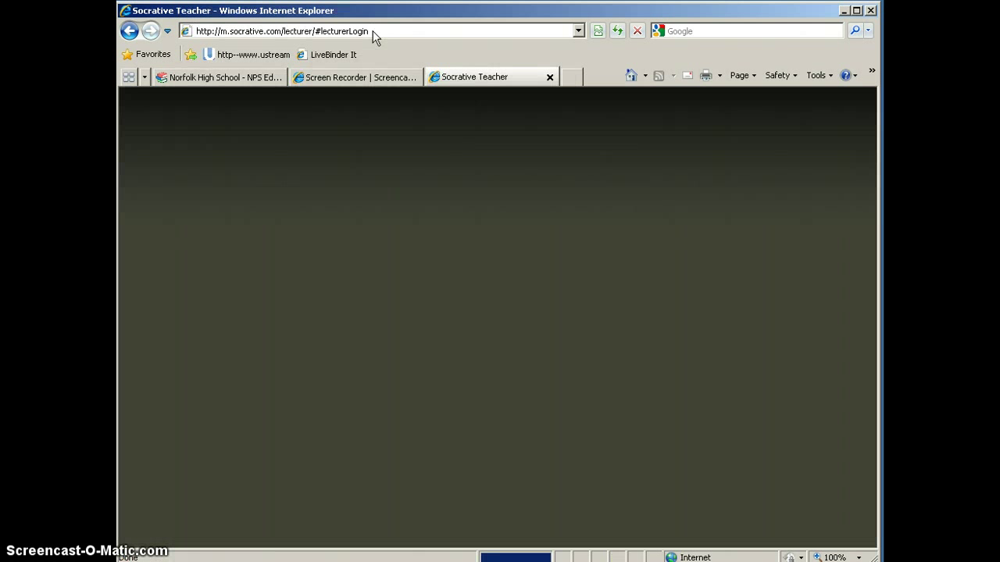
Log in with the teacher account's e-mail and password.
{"action": "left_click", "coordinate": [515, 213]}
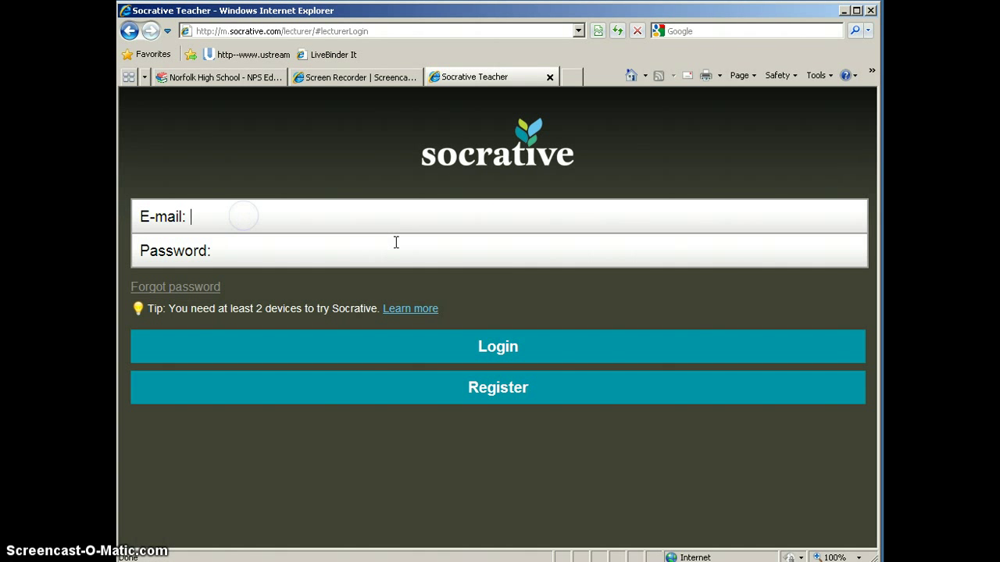
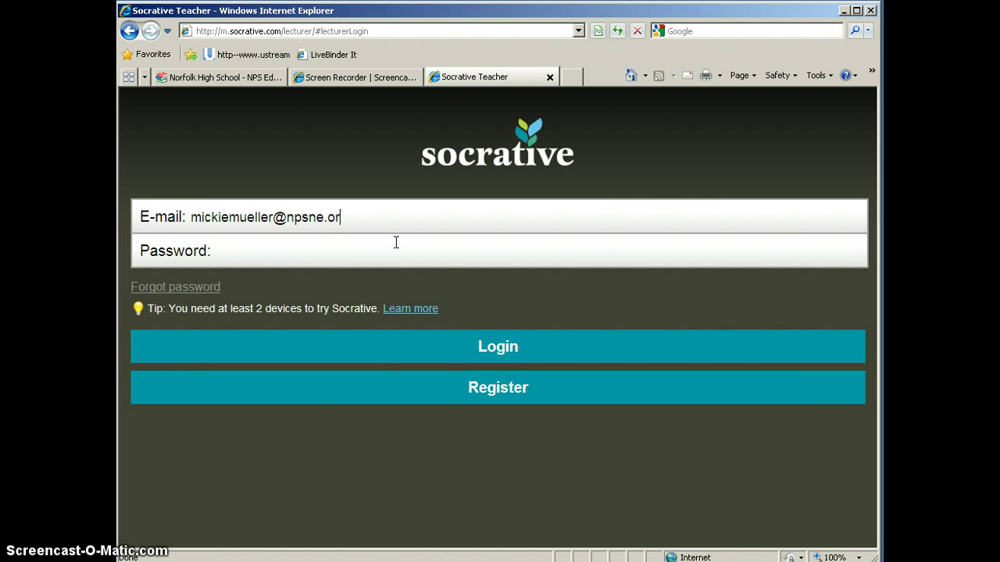
{"action": "key", "text": "Tab"}
{"action": "type", "text": "•••••••"}
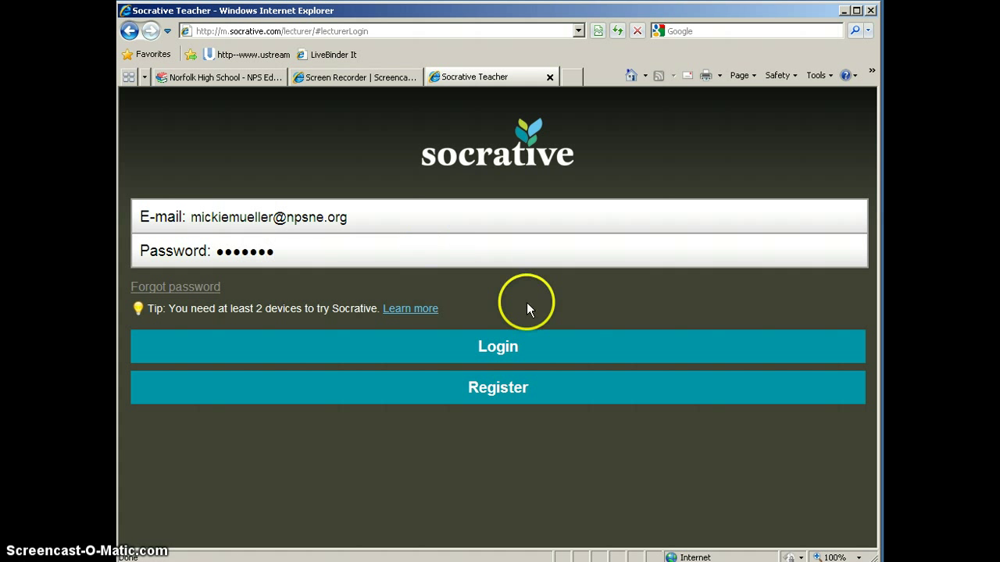
{"action": "left_click", "coordinate": [486, 346]}
{"action": "left_click", "coordinate": [525, 331]}
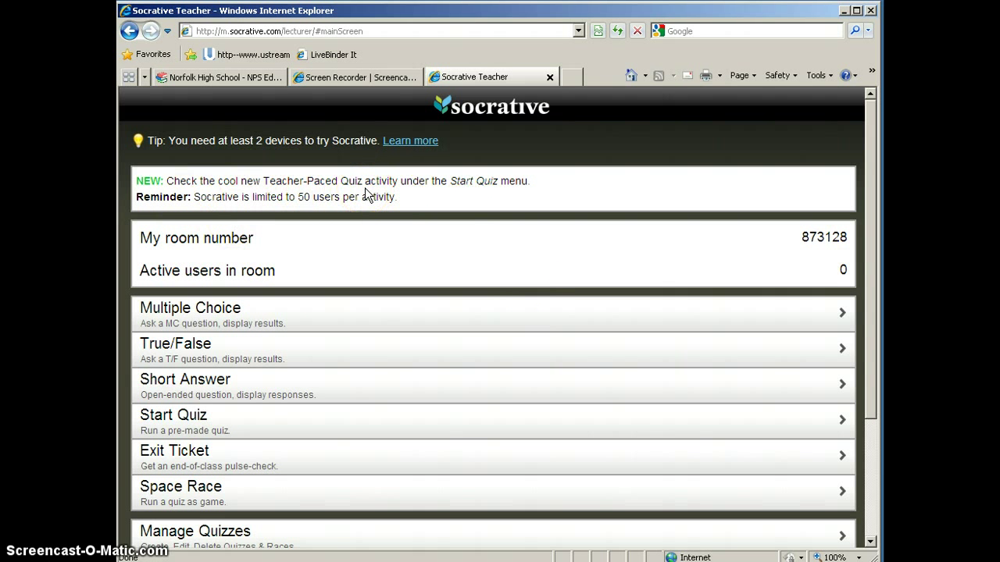
{"action": "left_click", "coordinate": [420, 141]}
{"action": "scroll", "coordinate": [415, 141], "scroll_direction": "down", "scroll_amount": 1}
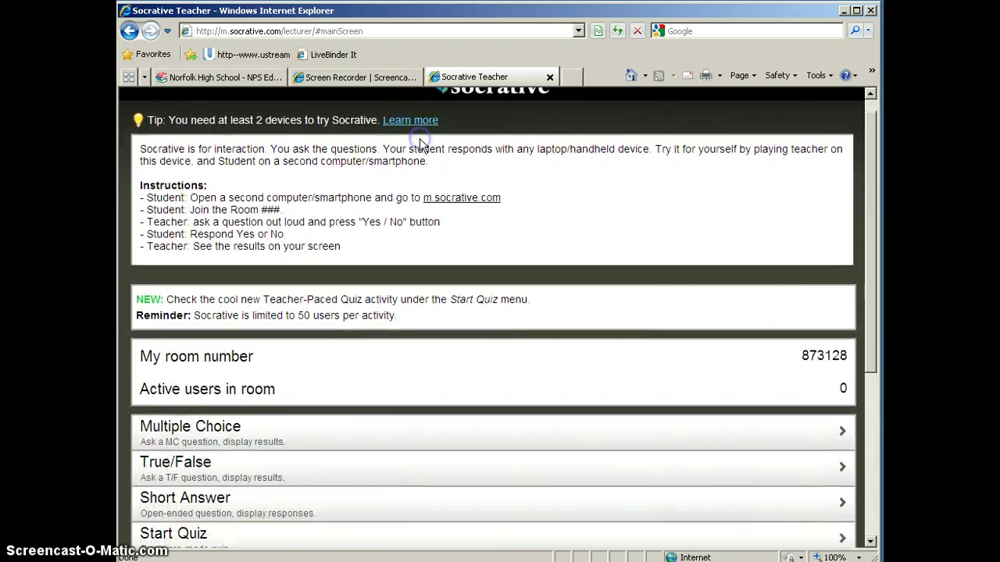
{"action": "left_click", "coordinate": [411, 121]}
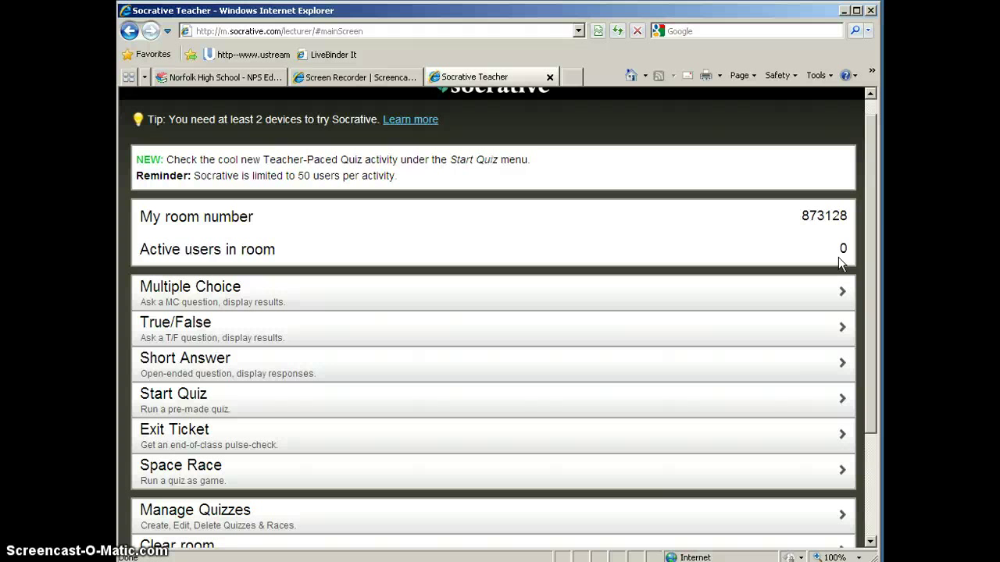
Scroll the teacher main screen down to reveal Start Quiz and the remaining options.
{"action": "left_click_drag", "start_coordinate": [870, 214], "coordinate": [867, 314]}
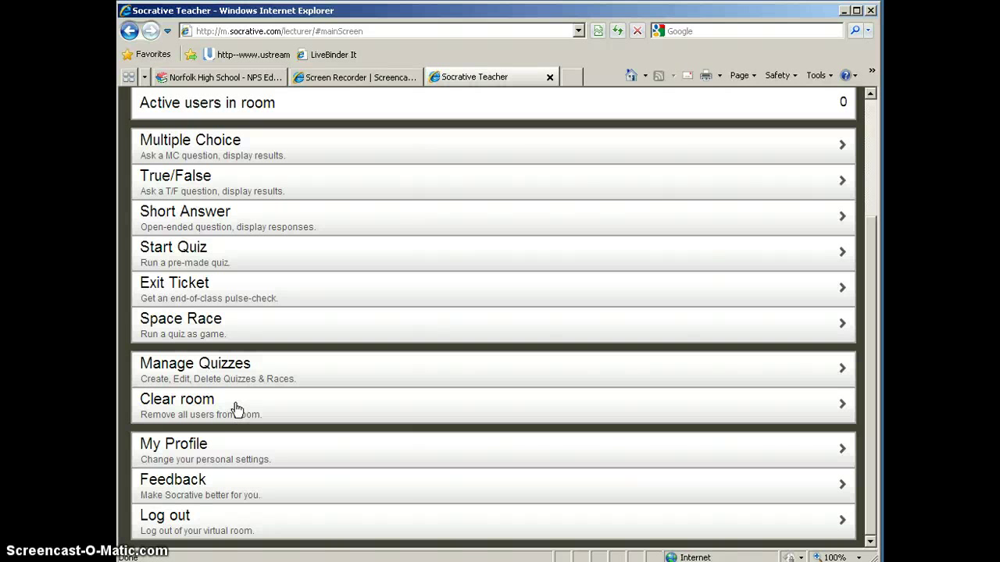
On the Start Quiz page, choose 'Demo Quiz' from the saved quizzes.
{"action": "left_click", "coordinate": [192, 256]}
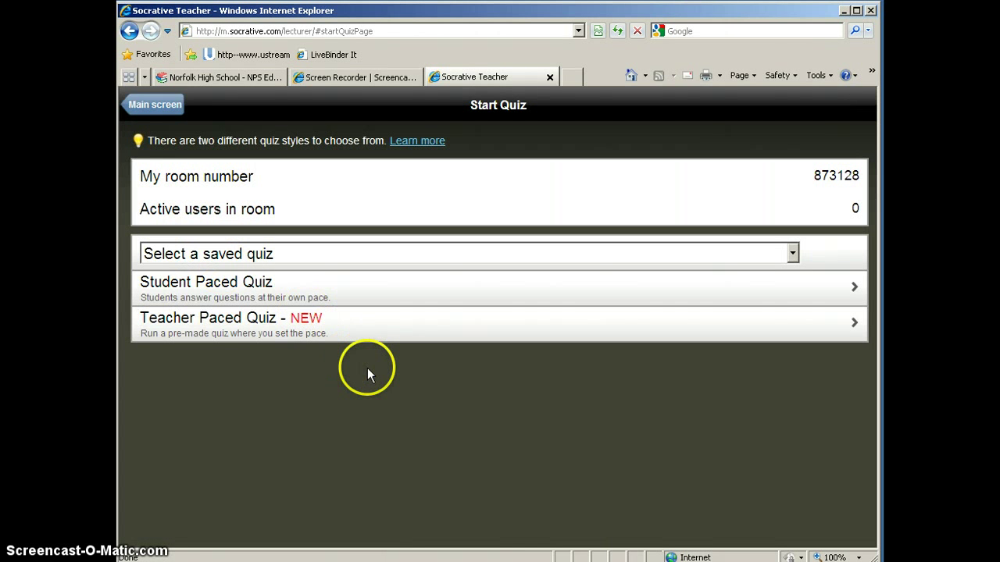
{"action": "left_click", "coordinate": [318, 253]}
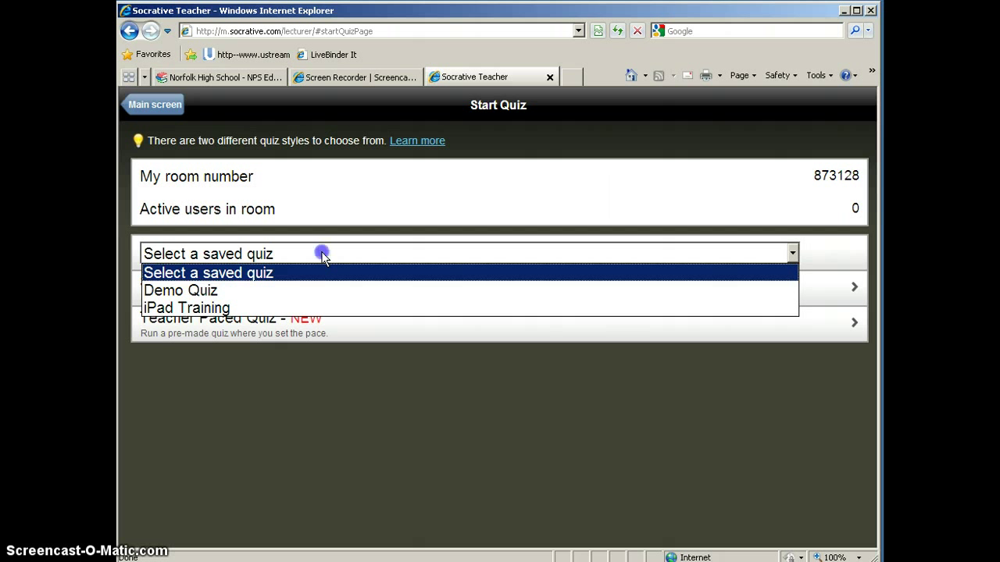
{"action": "left_click", "coordinate": [326, 253]}
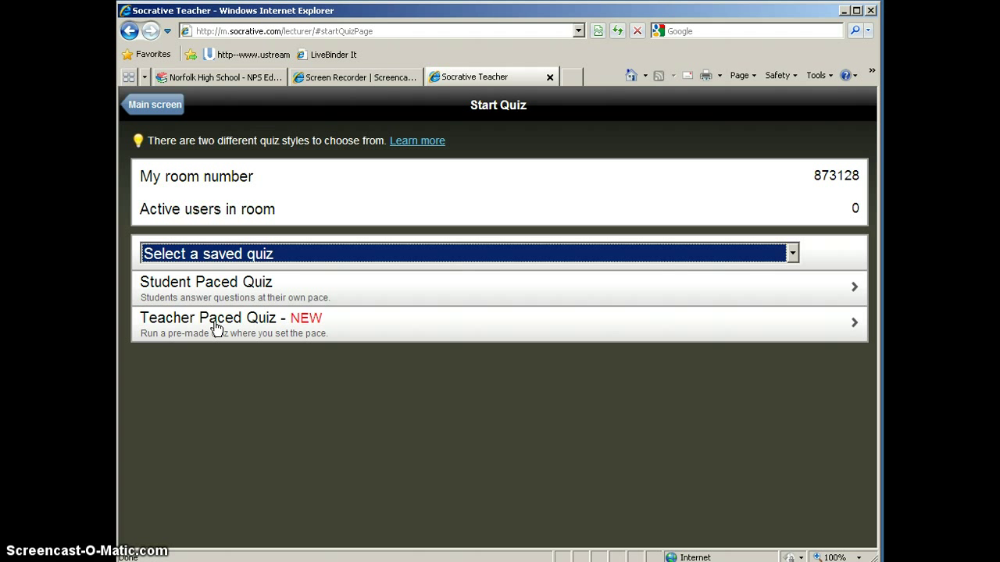
{"action": "left_click", "coordinate": [299, 254]}
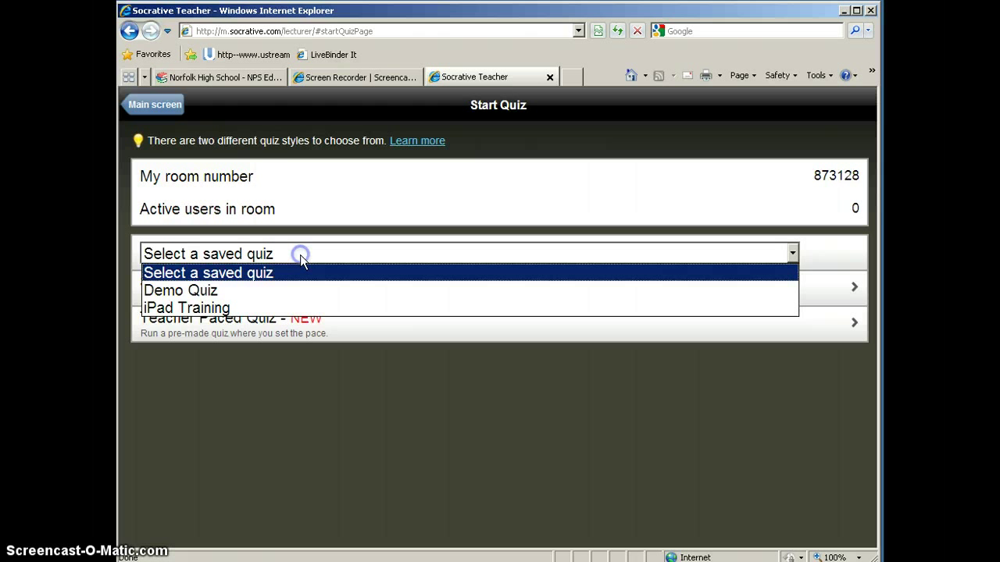
{"action": "left_click", "coordinate": [270, 292]}
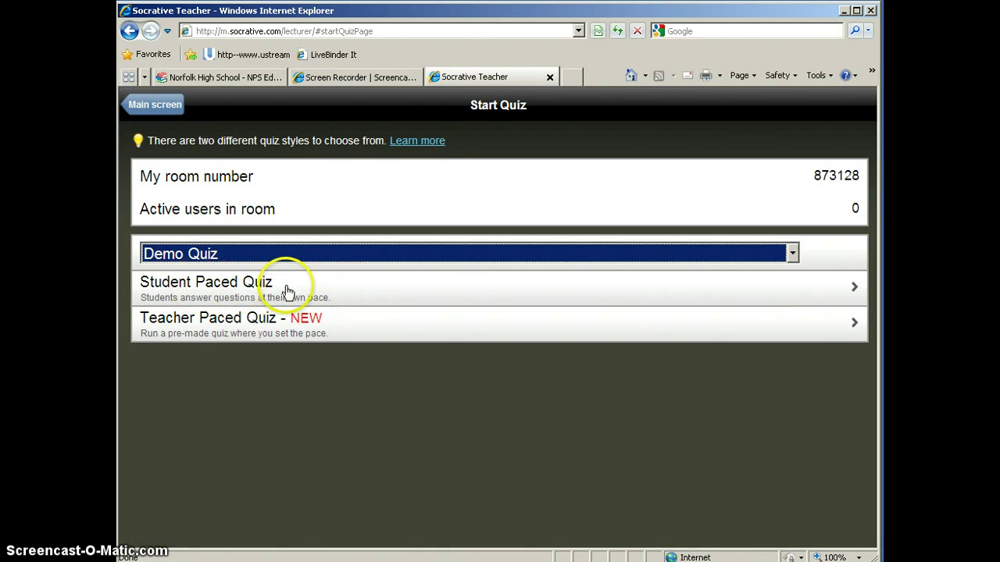
Launch Demo Quiz as a Student Paced Quiz and show its live results.
{"action": "left_click", "coordinate": [224, 288]}
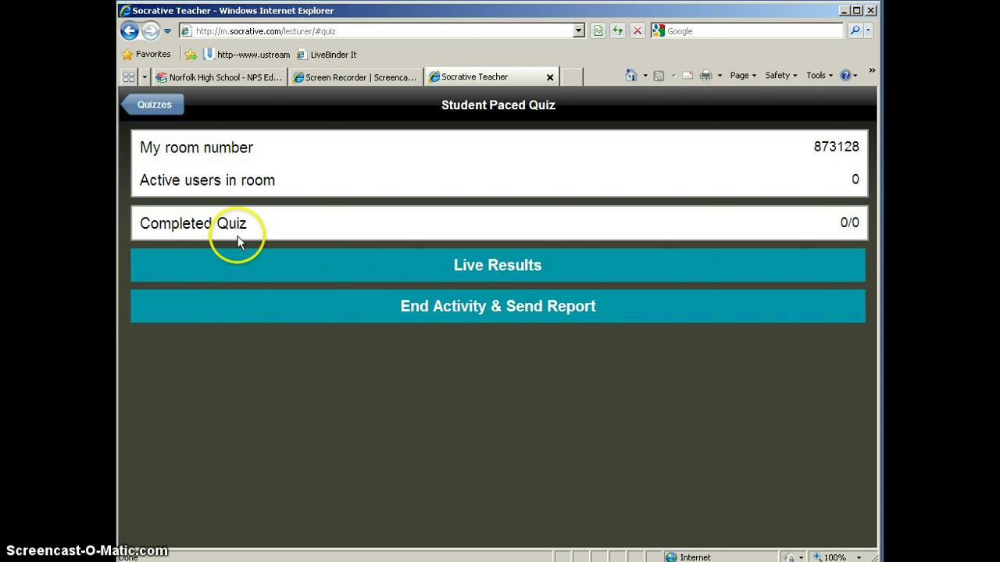
{"action": "left_click", "coordinate": [509, 270]}
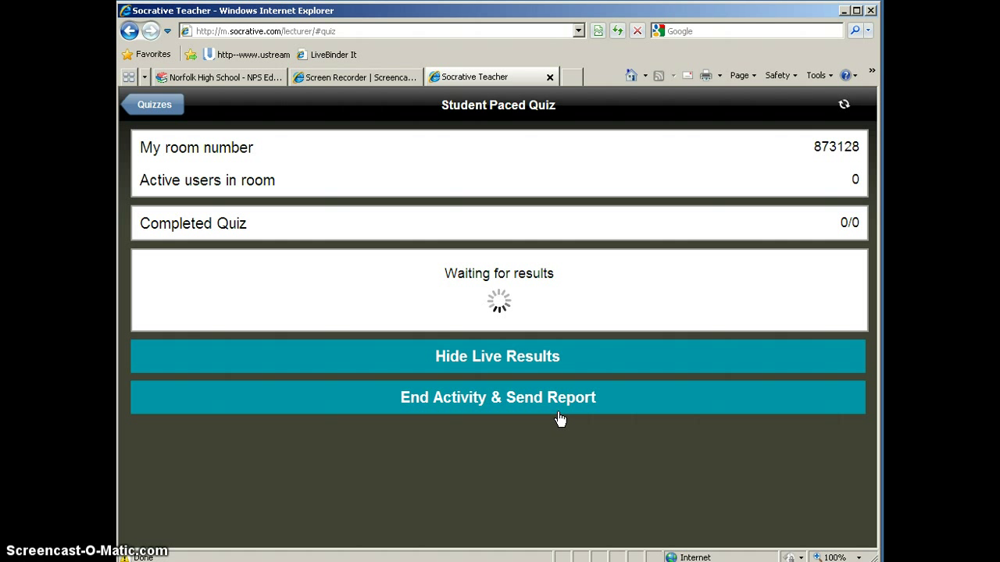
{"action": "left_click", "coordinate": [531, 429]}
{"action": "key", "text": "alt+Tab"}
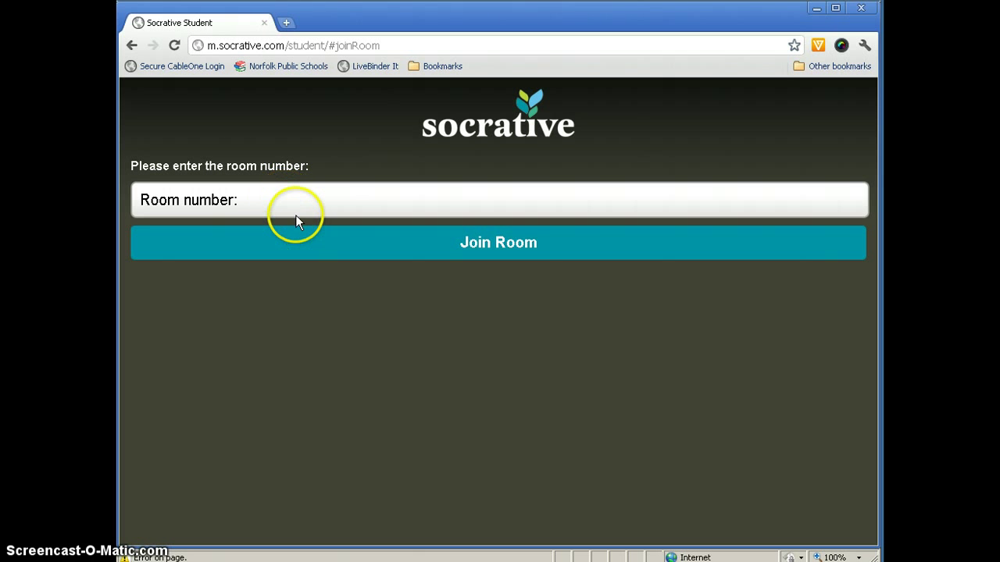
{"action": "key", "text": "alt+Tab"}
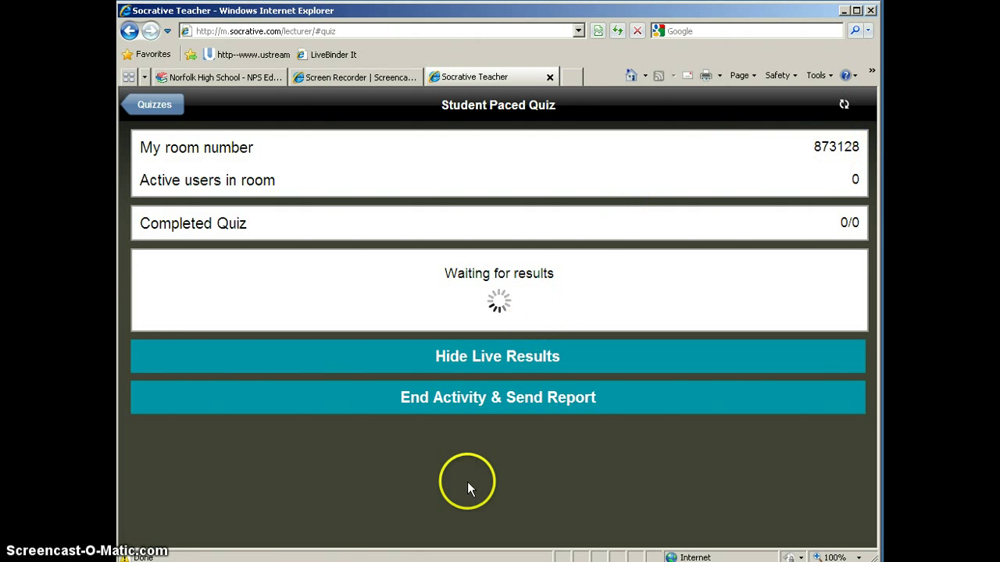
{"action": "key", "text": "alt+Tab"}
{"action": "left_click", "coordinate": [277, 205]}
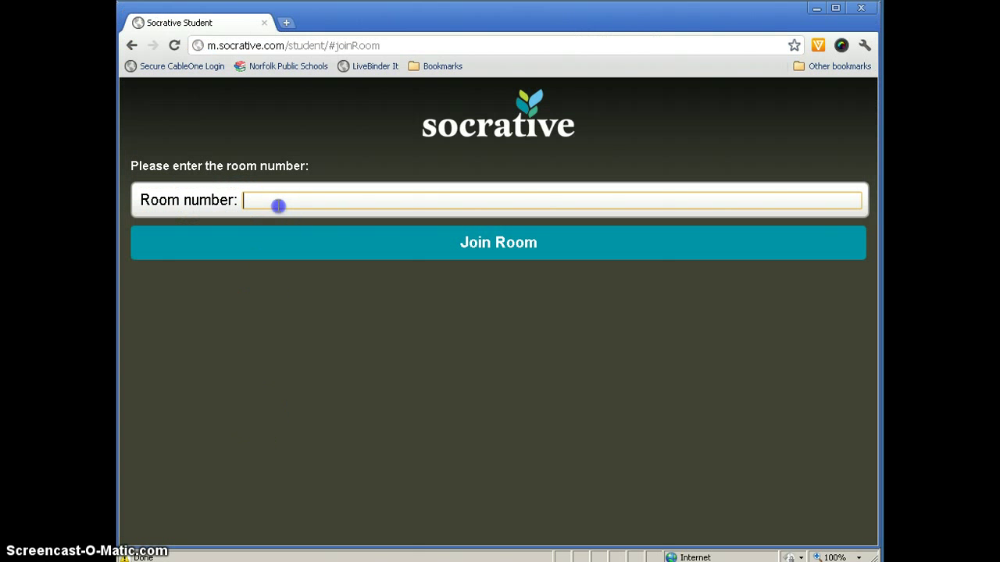
{"action": "left_click", "coordinate": [518, 243]}
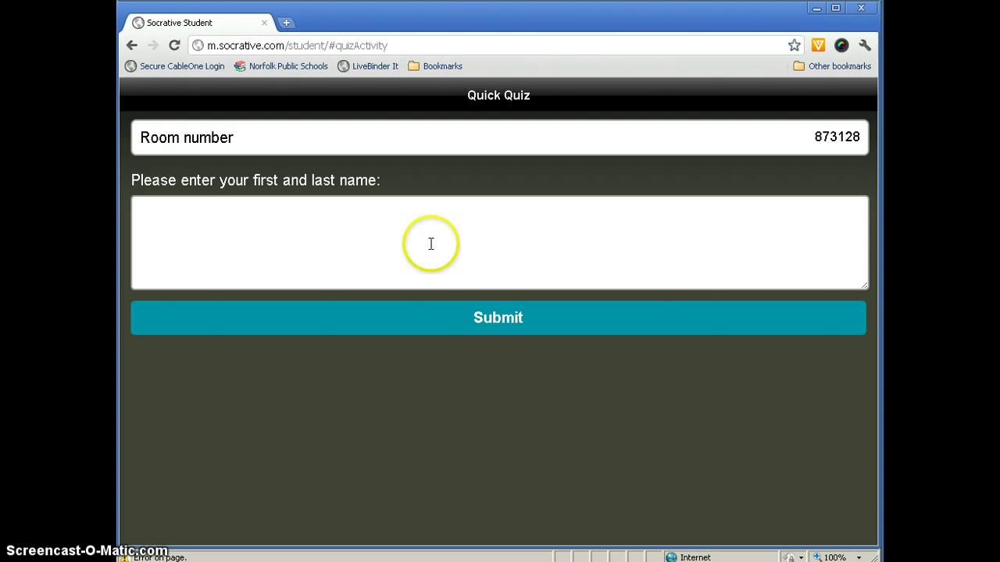
Enter the student's name and submit it to start the Quick Quiz.
{"action": "left_click", "coordinate": [431, 216]}
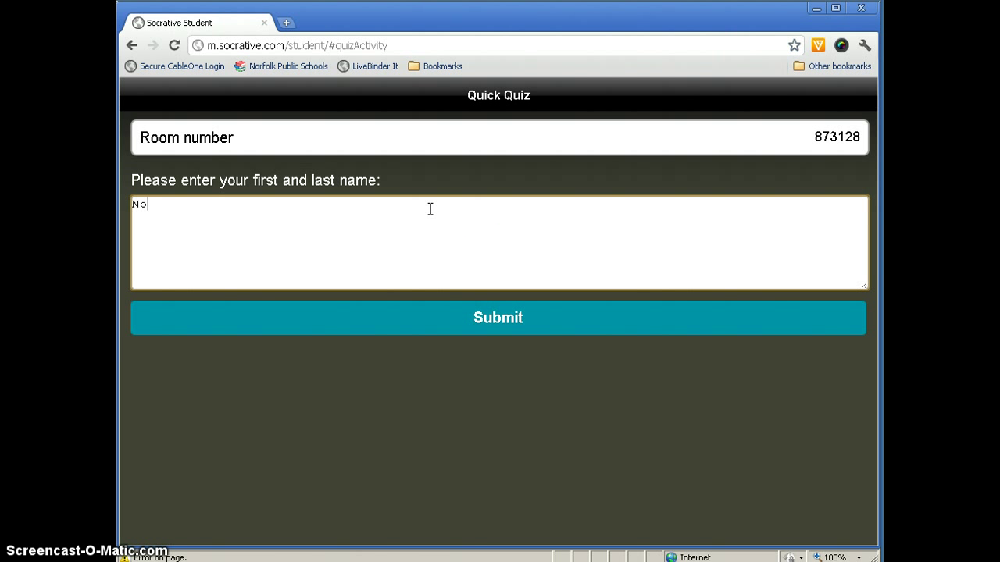
{"action": "key", "text": "BackSpace"}
{"action": "key", "text": "BackSpace"}
{"action": "type", "text": "Joe Smith"}
{"action": "left_click", "coordinate": [497, 320]}
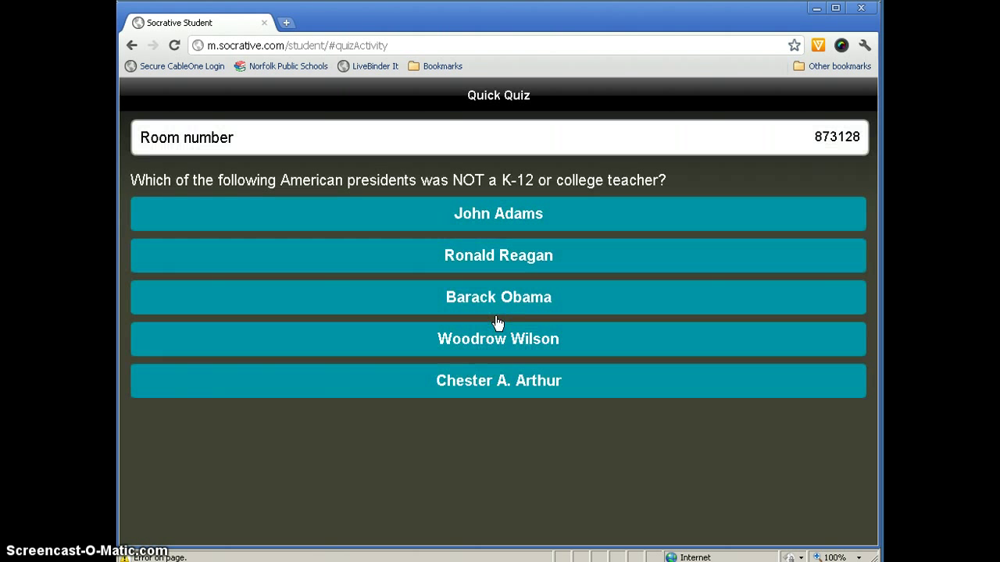
Answer the presidents question with Ronald Reagan.
{"action": "left_click", "coordinate": [500, 465]}
{"action": "left_click", "coordinate": [524, 305]}
{"action": "left_click", "coordinate": [490, 264]}
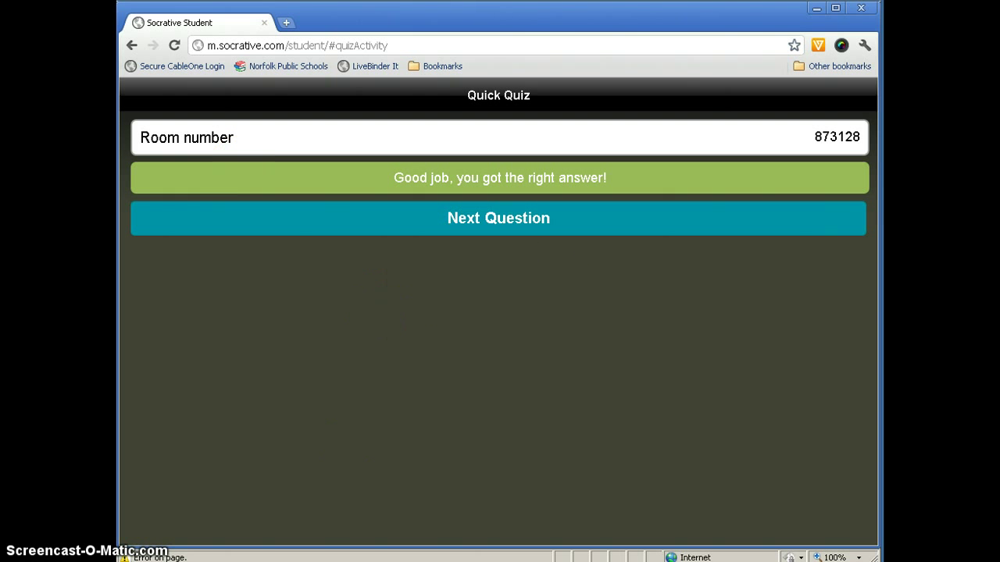
Answer Philosopher, the fill-in-the-blank and the mobile technology opinion question, then finish the Quick Quiz.
{"action": "key", "text": "alt+Tab"}
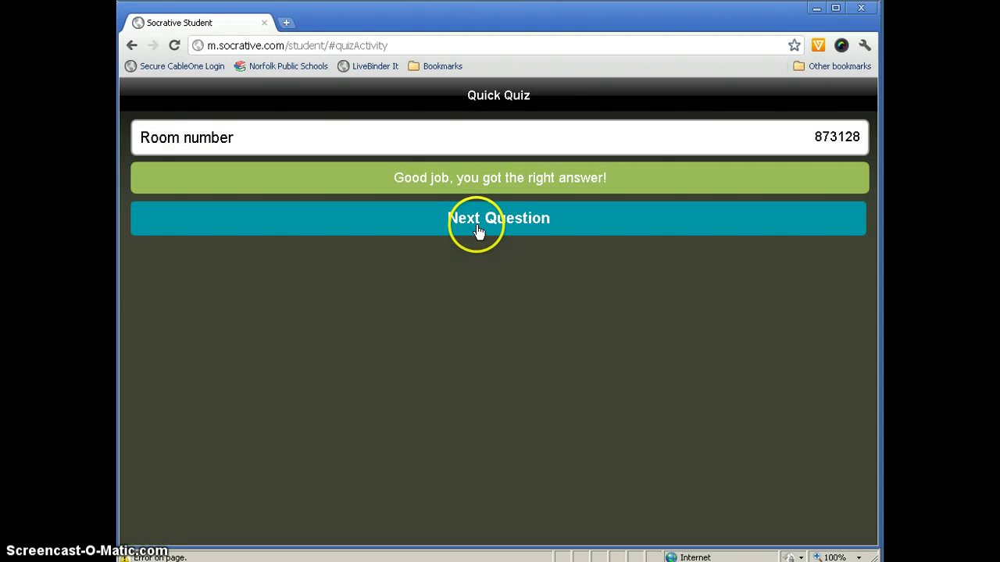
{"action": "left_click", "coordinate": [477, 228]}
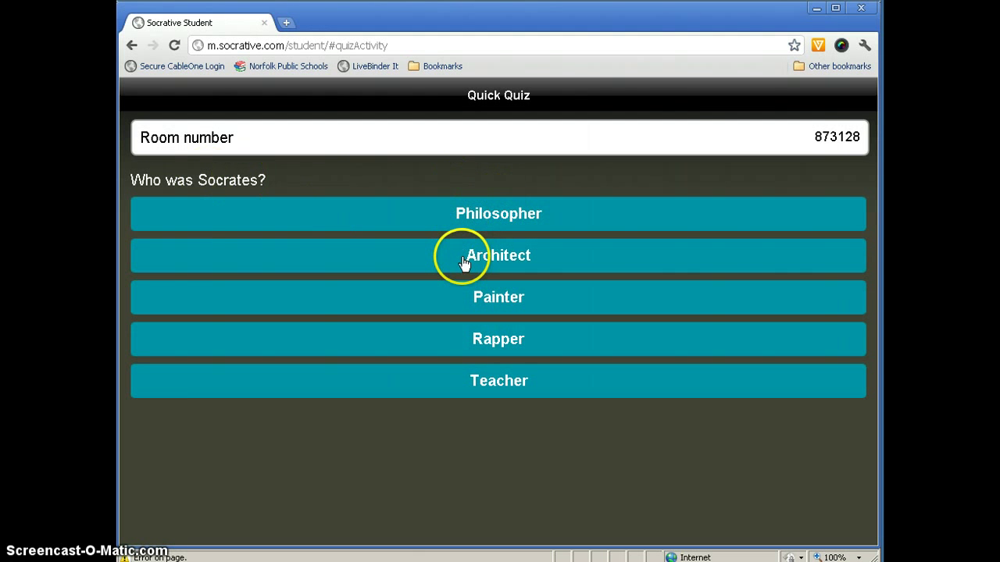
{"action": "left_click", "coordinate": [464, 264]}
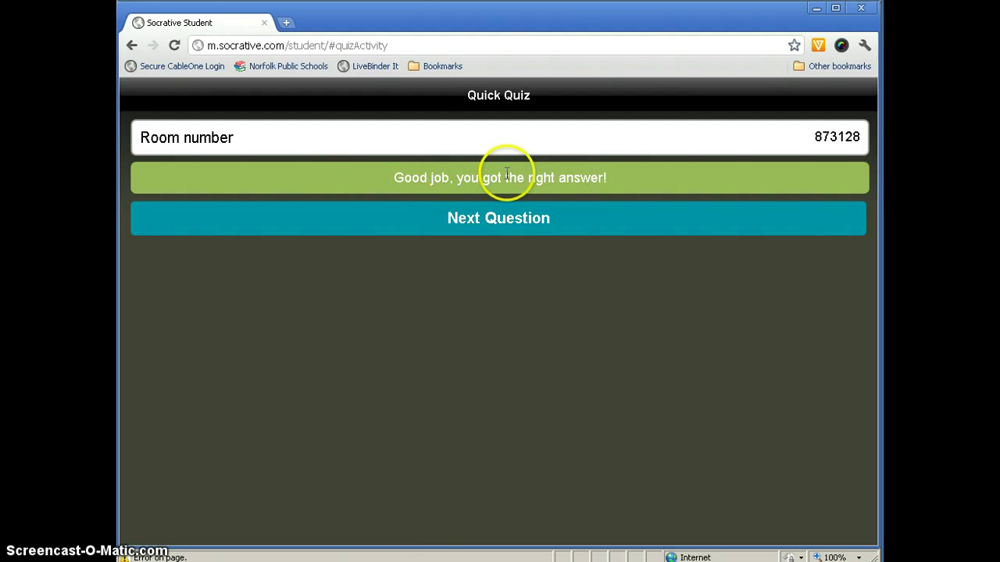
{"action": "left_click", "coordinate": [505, 225]}
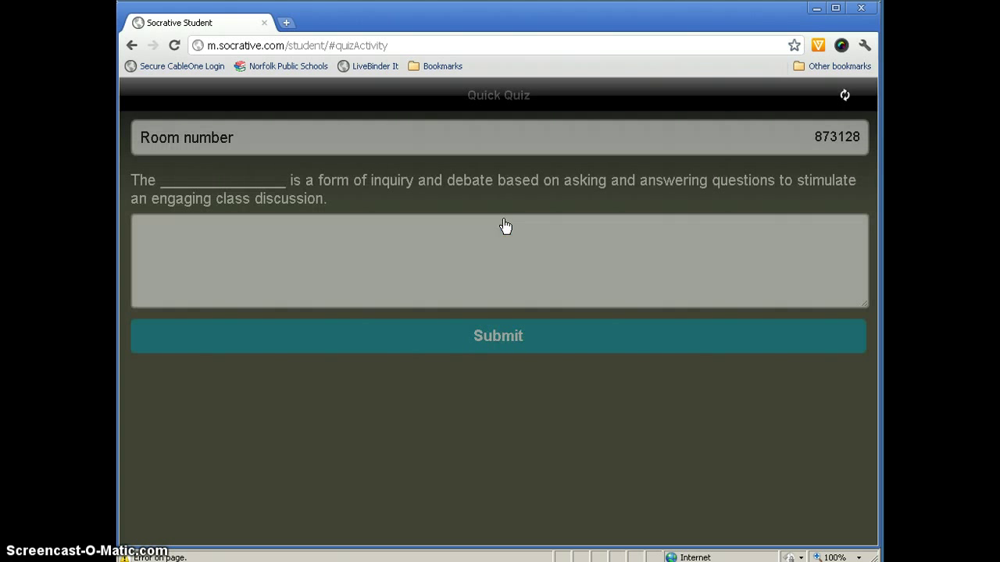
{"action": "left_click", "coordinate": [395, 235]}
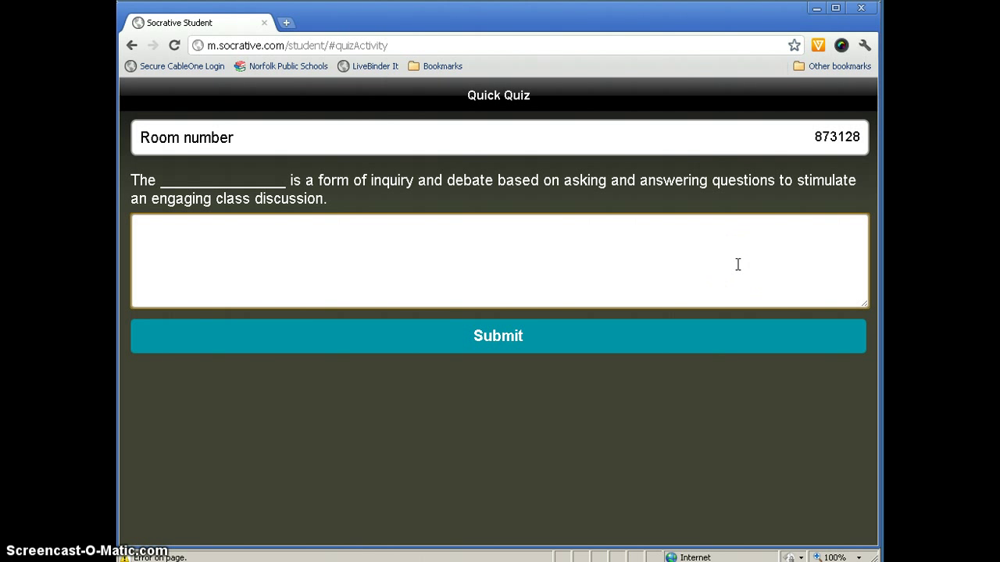
{"action": "left_click", "coordinate": [513, 341]}
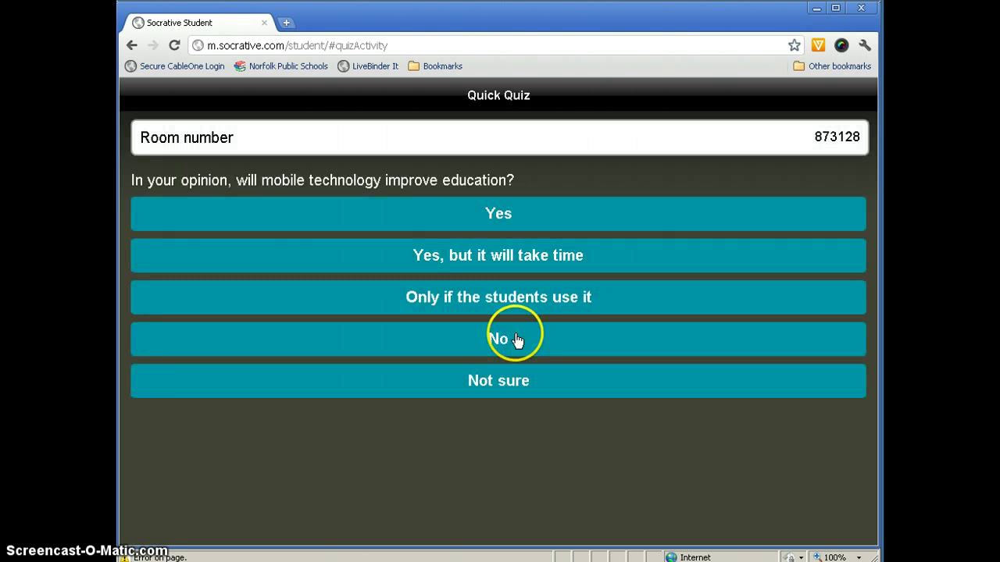
{"action": "left_click", "coordinate": [492, 300]}
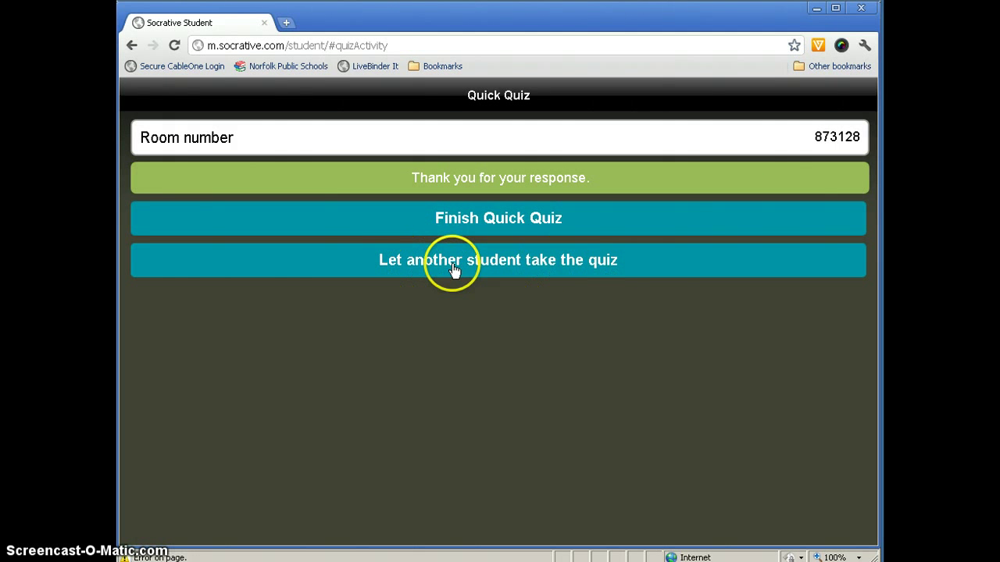
{"action": "left_click", "coordinate": [515, 224]}
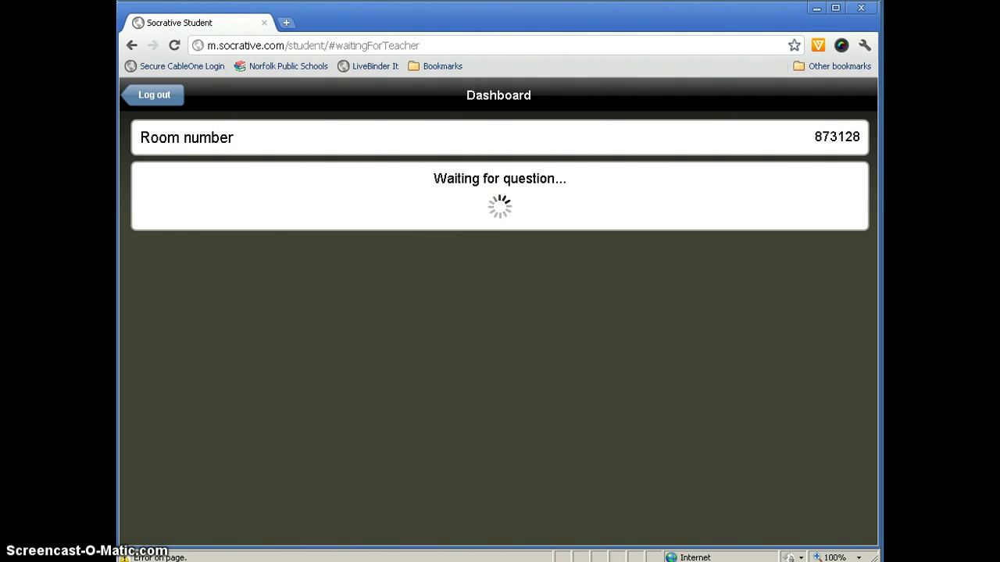
In the teacher window, hide live results, then end the activity and confirm sending the report.
{"action": "key", "text": "alt+Tab"}
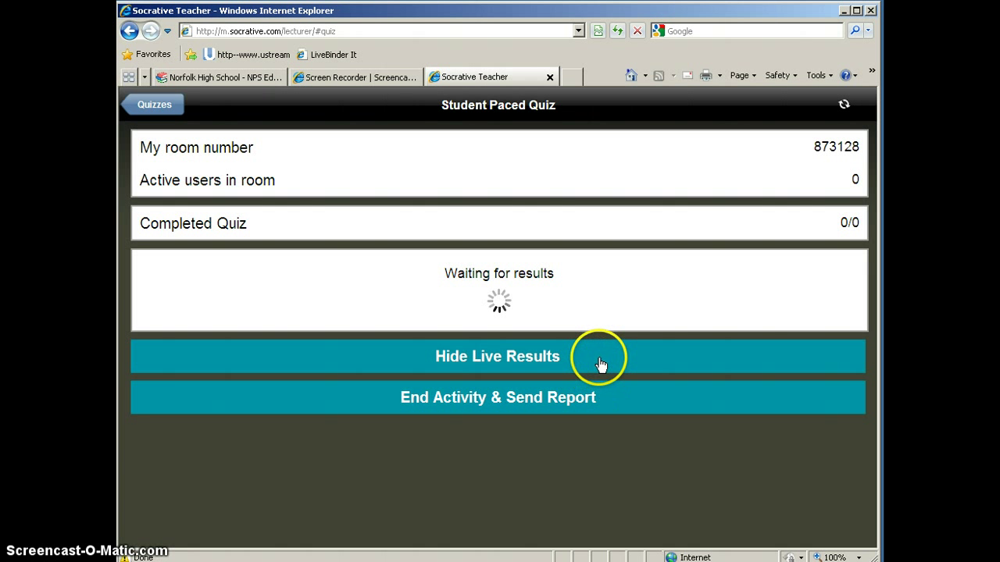
{"action": "left_click", "coordinate": [600, 364]}
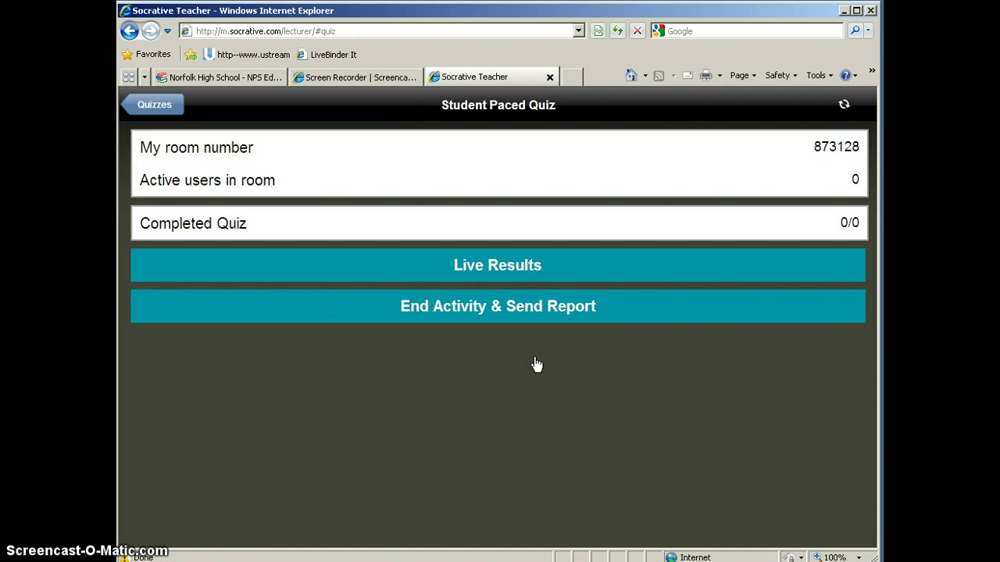
{"action": "left_click", "coordinate": [529, 357]}
{"action": "left_click", "coordinate": [513, 309]}
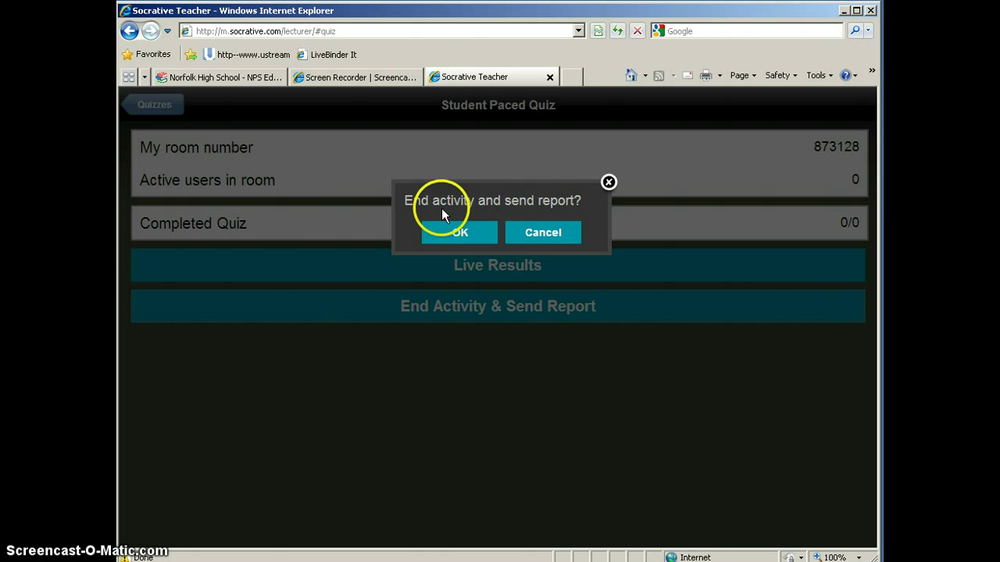
{"action": "left_click", "coordinate": [458, 232]}
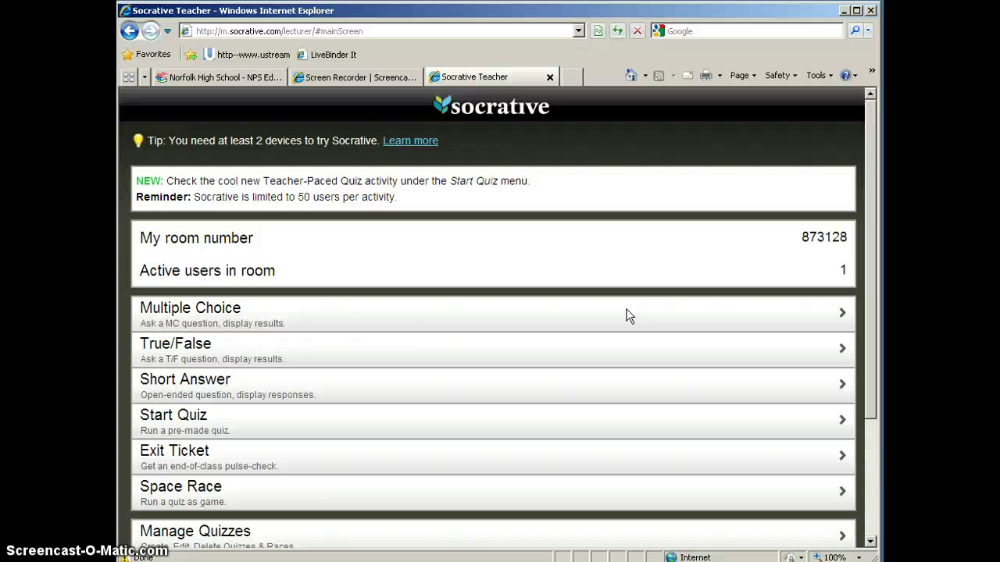
{"action": "left_click", "coordinate": [531, 412]}
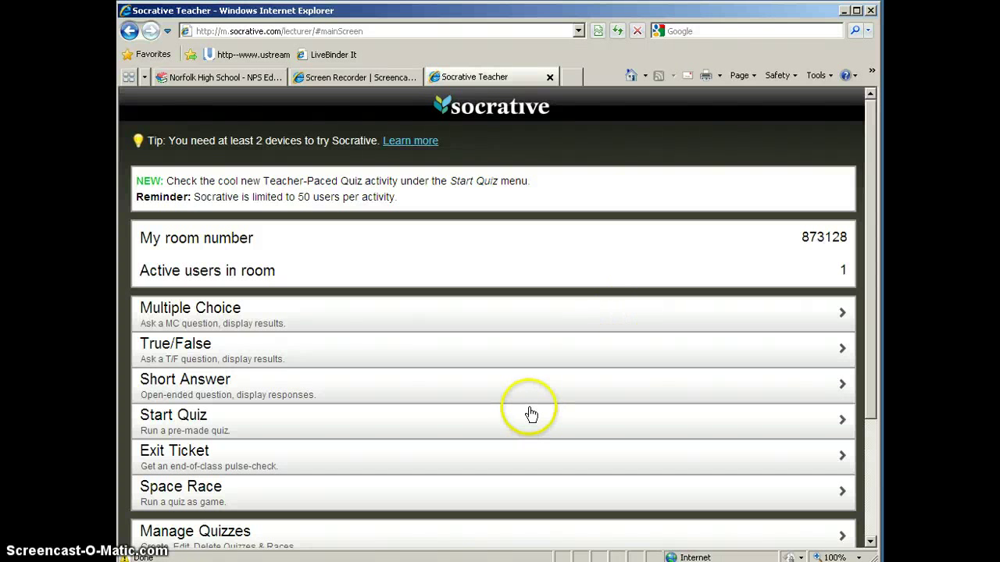
Open the report e-mail's Excel attachment, then close the e-mail window.
{"action": "left_click", "coordinate": [586, 296]}
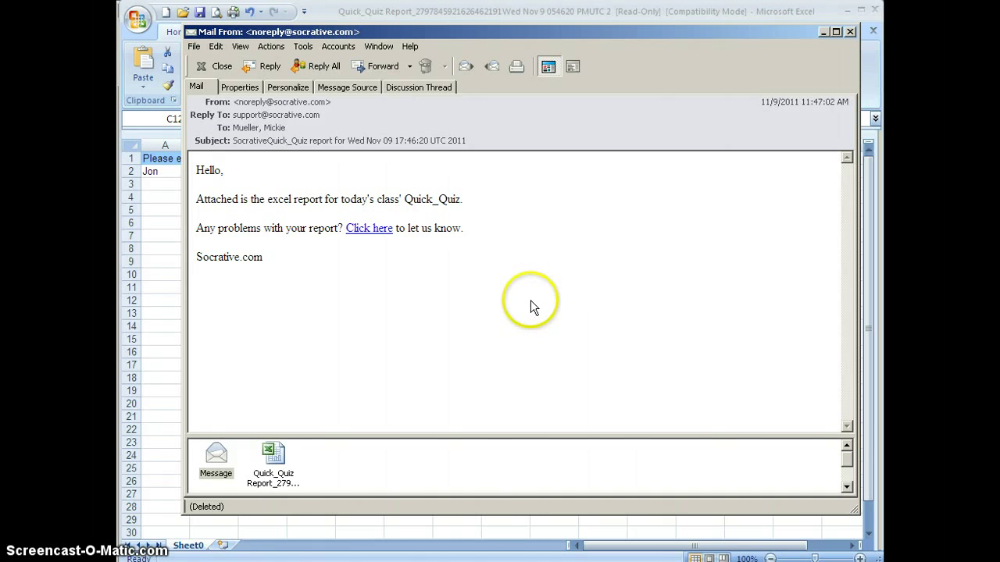
{"action": "left_click", "coordinate": [849, 32]}
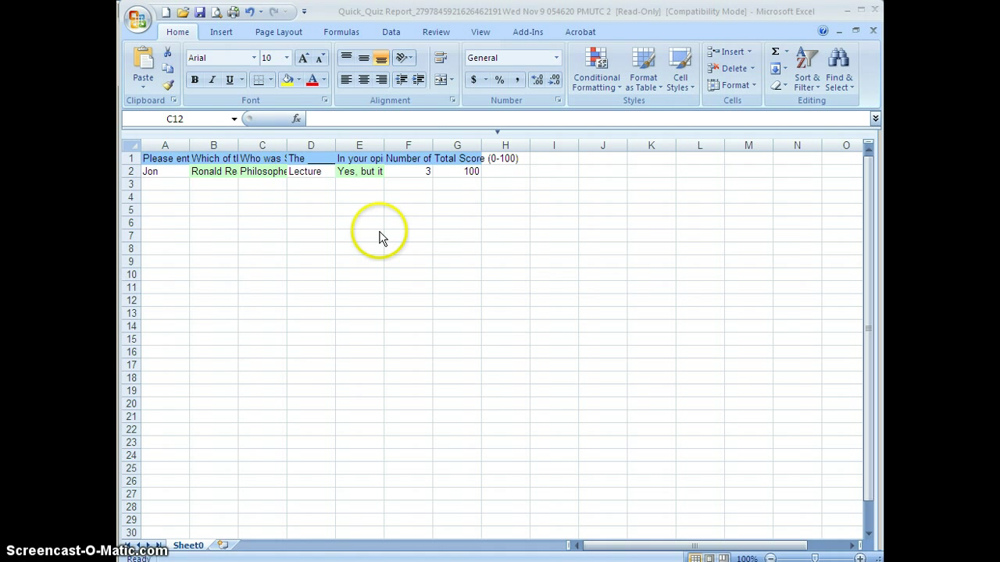
Close the Quick Quiz report workbook in Excel after reviewing its answers and 100 score.
{"action": "left_click", "coordinate": [874, 10]}
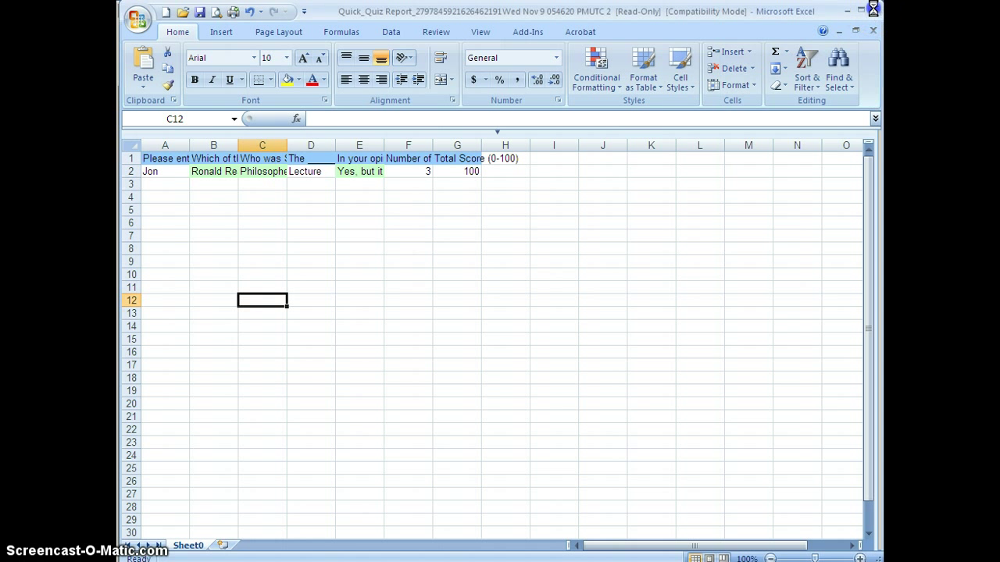
Close the report without saving and join the exit ticket with the student's name.
{"action": "left_click", "coordinate": [501, 309]}
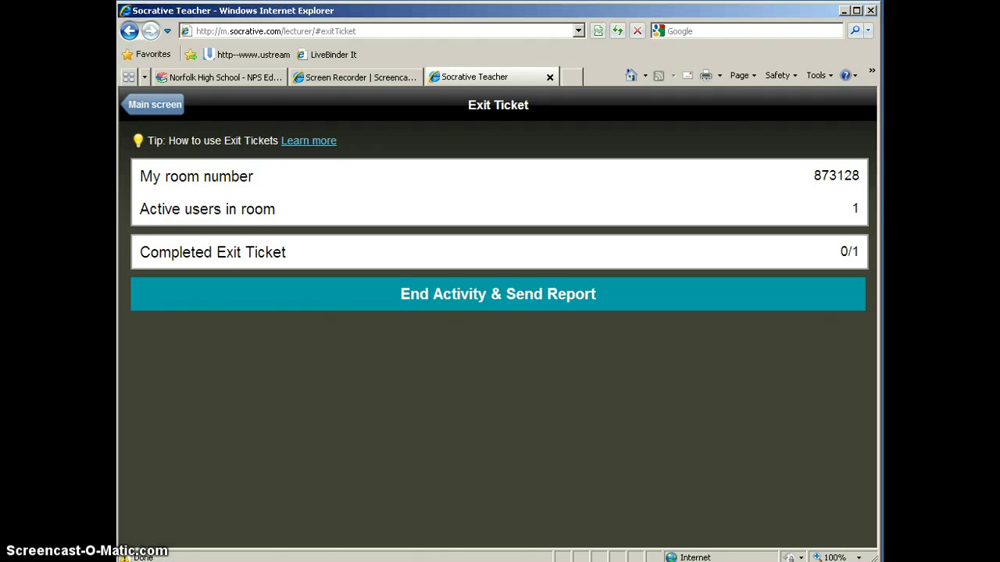
{"action": "key", "text": "alt+Tab"}
{"action": "left_click", "coordinate": [349, 225]}
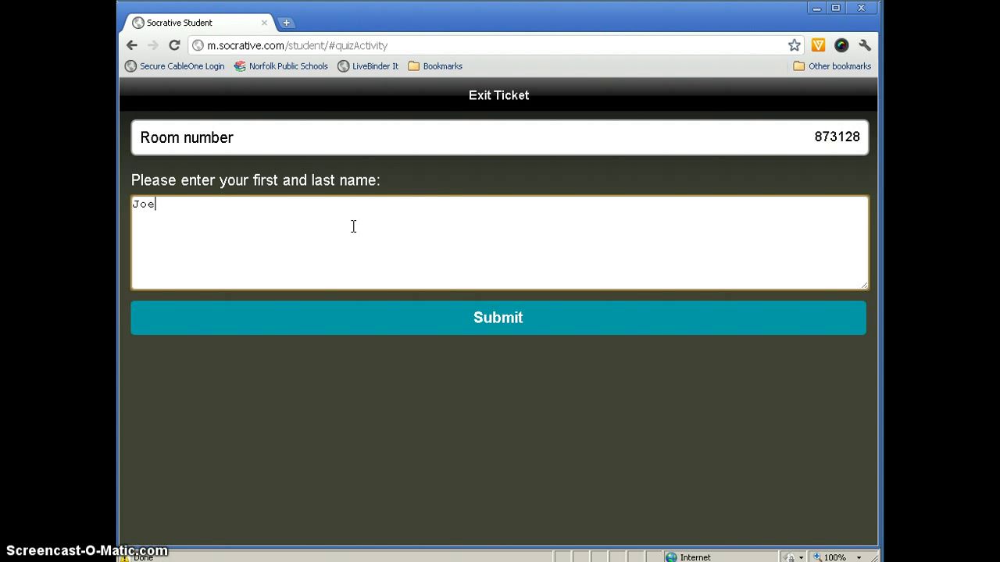
{"action": "left_click", "coordinate": [508, 318]}
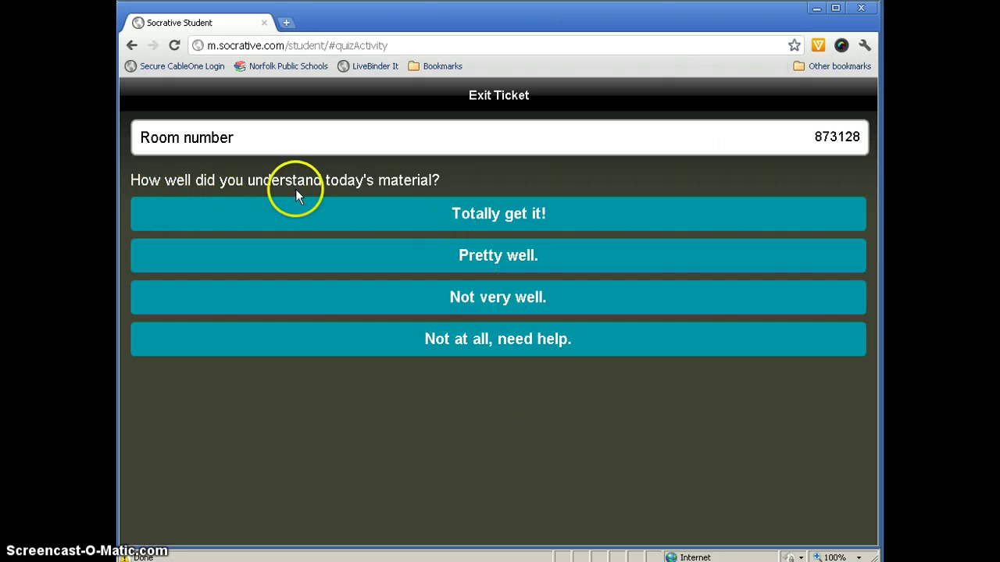
Answer 'Pretty well.' and 'The presidents', then answer 5 and finish the exit ticket.
{"action": "left_click", "coordinate": [476, 258]}
{"action": "left_click", "coordinate": [303, 207]}
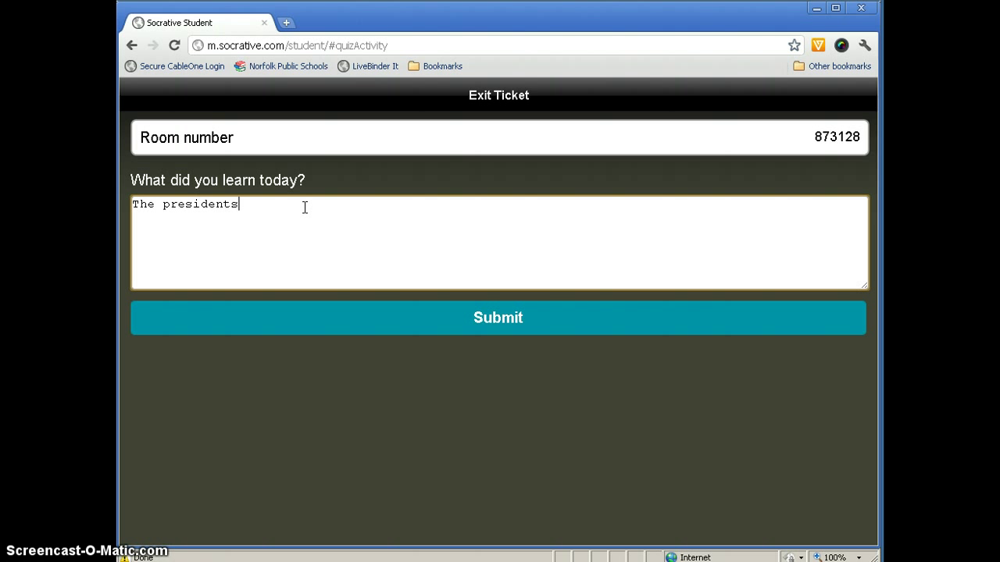
{"action": "type", "text": "The presidents"}
{"action": "left_click", "coordinate": [515, 320]}
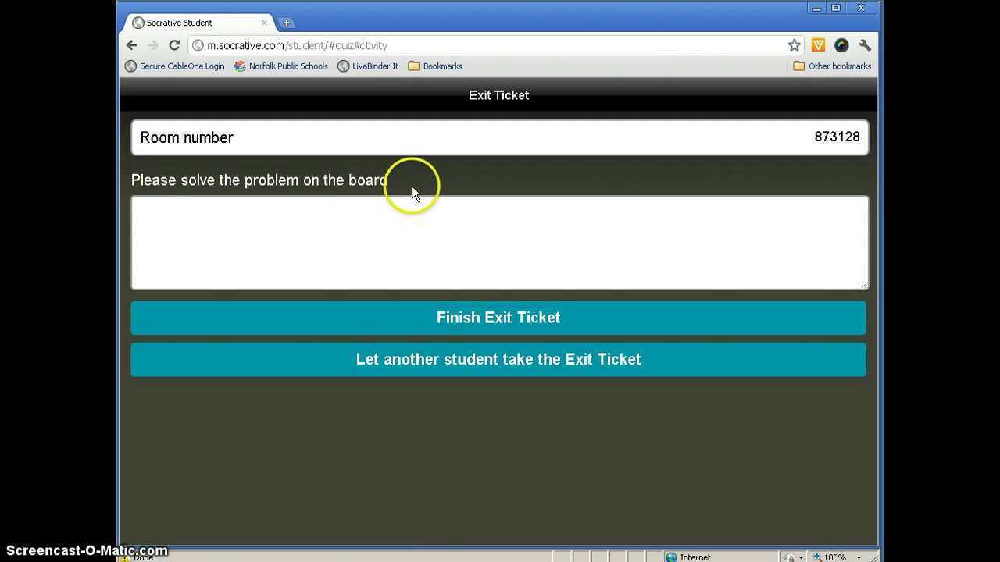
{"action": "left_click", "coordinate": [383, 211]}
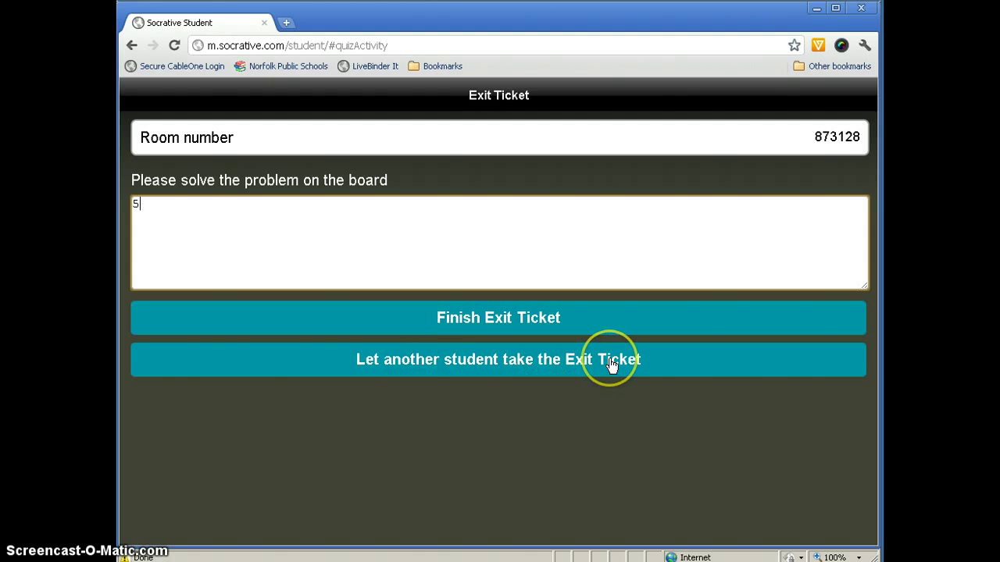
{"action": "left_click", "coordinate": [526, 319]}
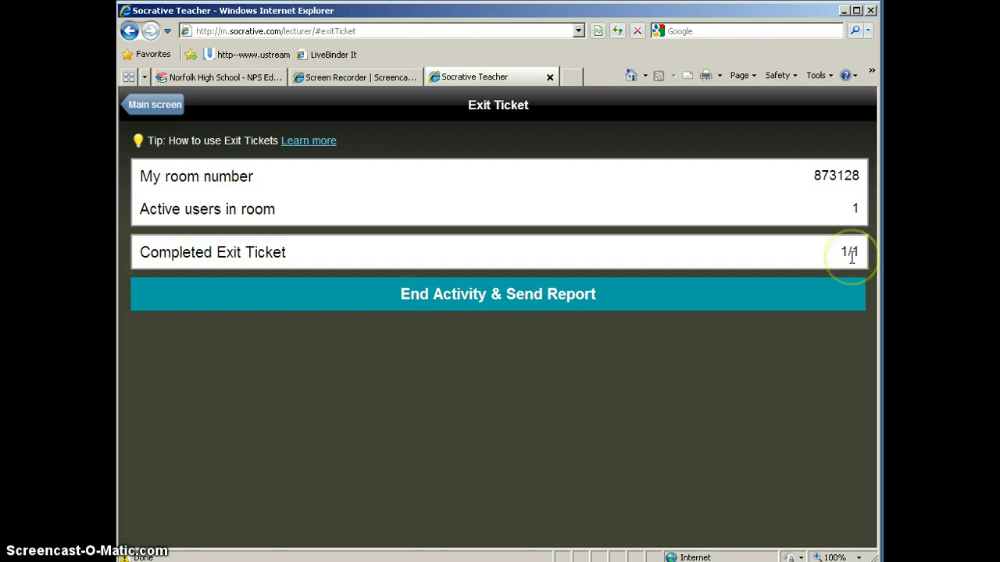
End the Exit Ticket activity and confirm sending its report.
{"action": "left_click", "coordinate": [484, 296]}
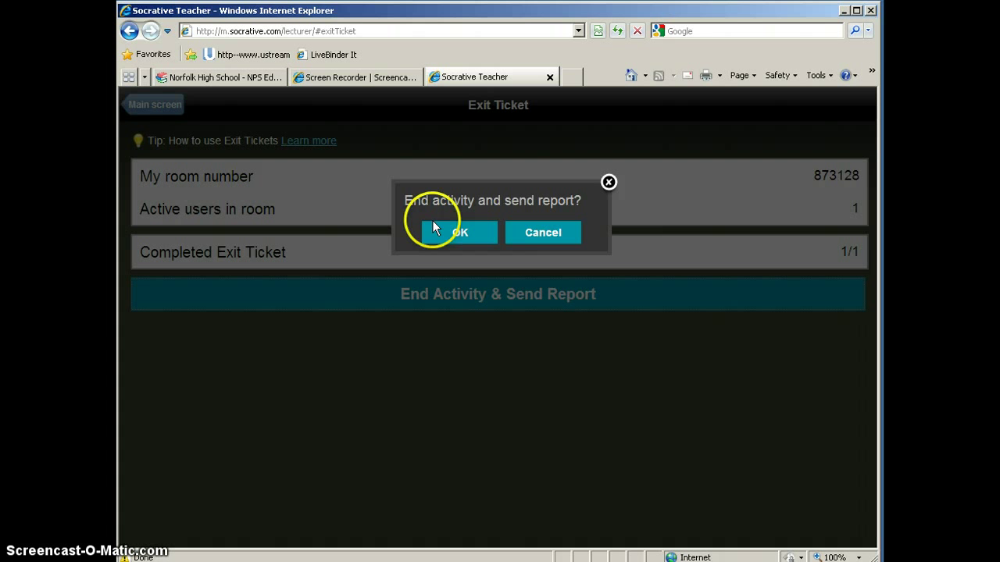
{"action": "left_click", "coordinate": [459, 231]}
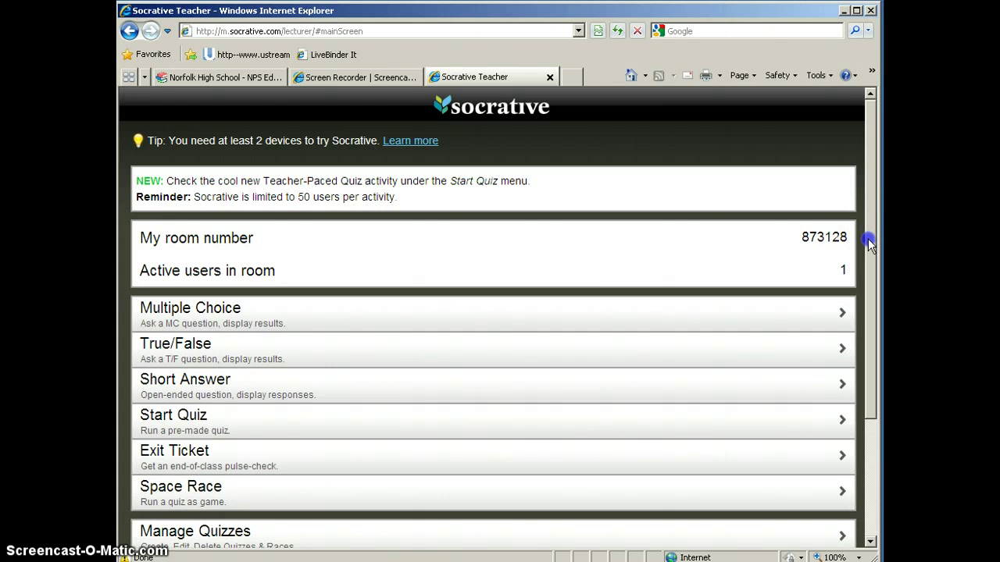
Start a Space Race on Demo Quiz with 3 teams and auto-assigned colours.
{"action": "left_click_drag", "start_coordinate": [868, 238], "coordinate": [871, 381]}
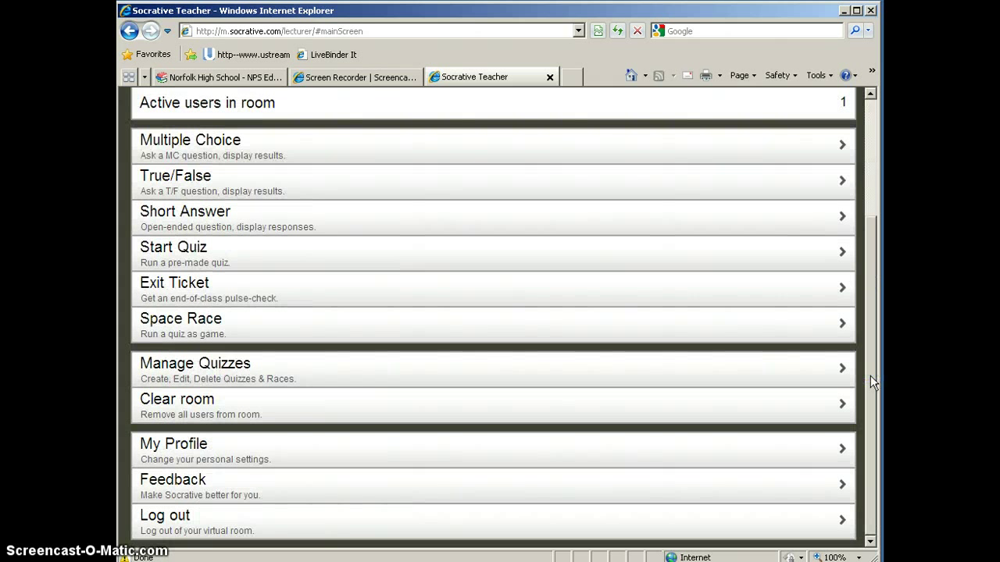
{"action": "left_click", "coordinate": [200, 329]}
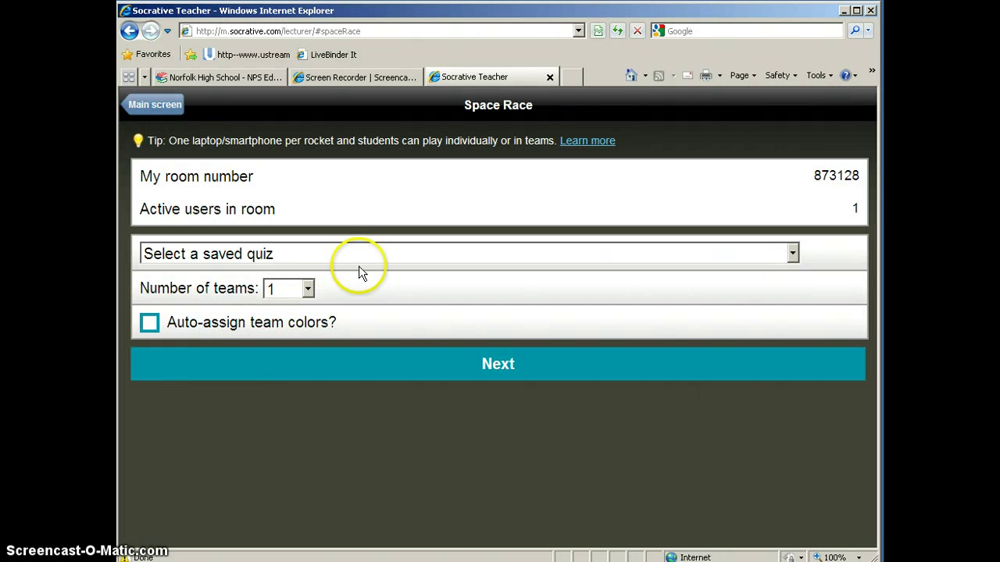
{"action": "left_click", "coordinate": [205, 256]}
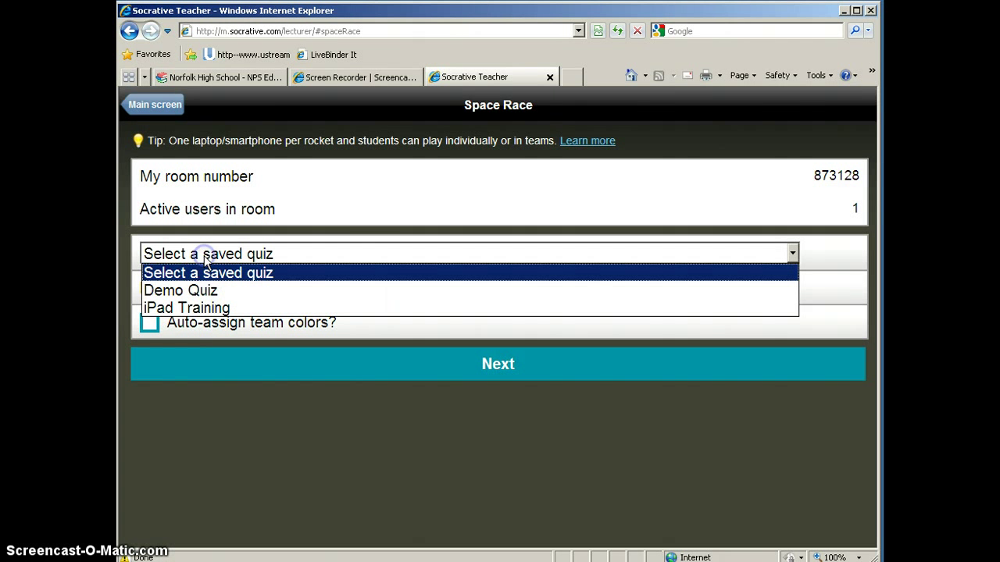
{"action": "left_click", "coordinate": [205, 291]}
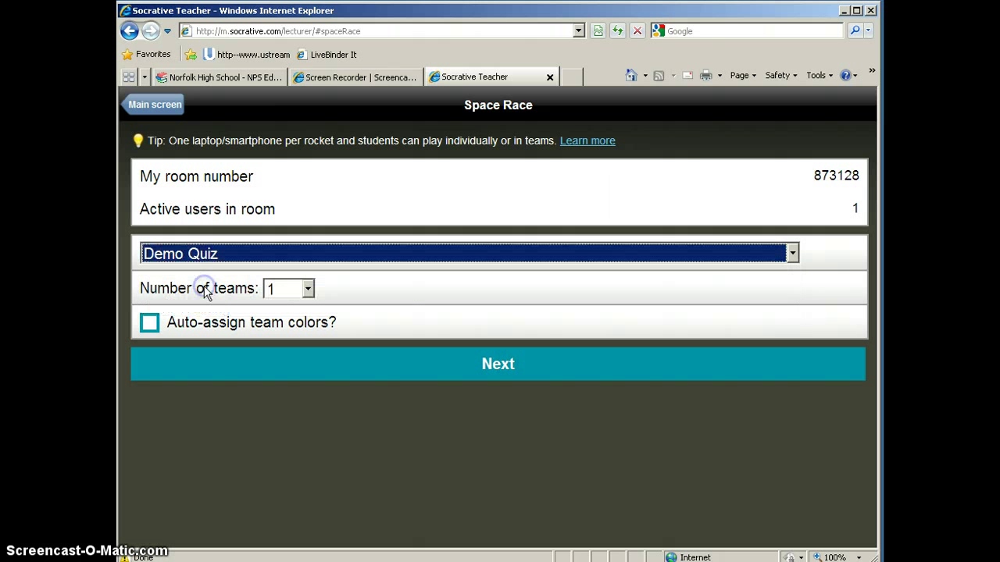
{"action": "left_click", "coordinate": [306, 291]}
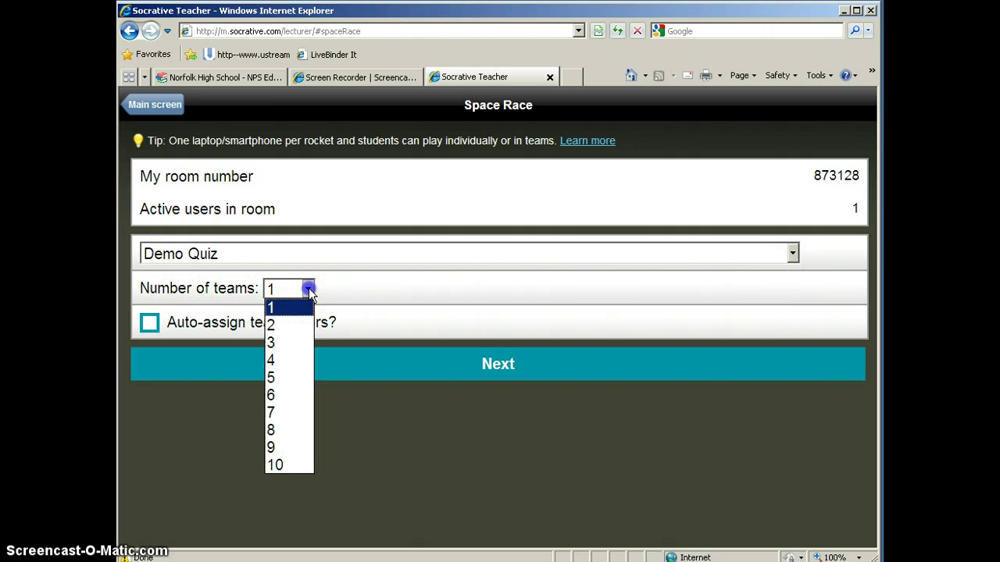
{"action": "left_click", "coordinate": [294, 339]}
{"action": "left_click", "coordinate": [150, 327]}
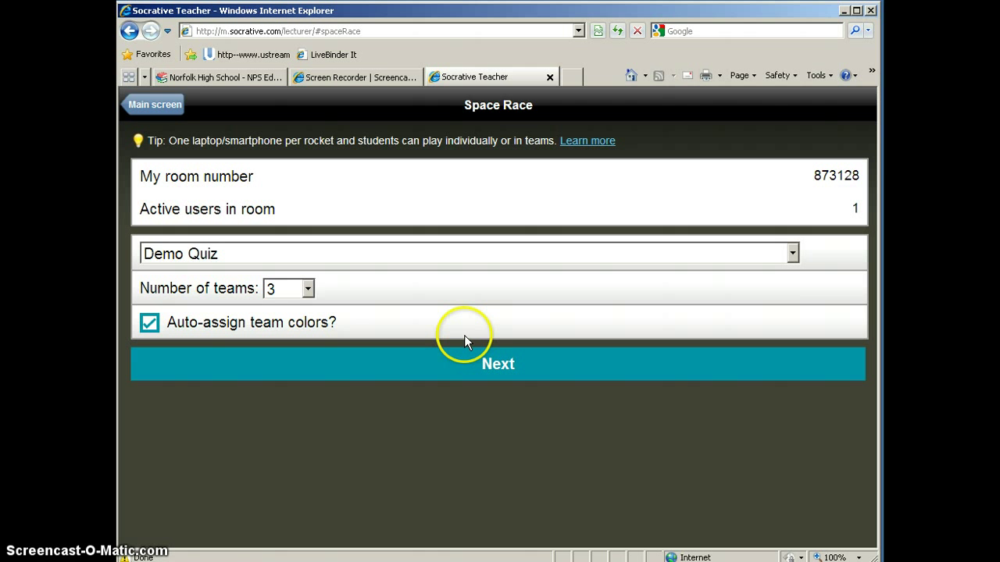
{"action": "left_click", "coordinate": [522, 371]}
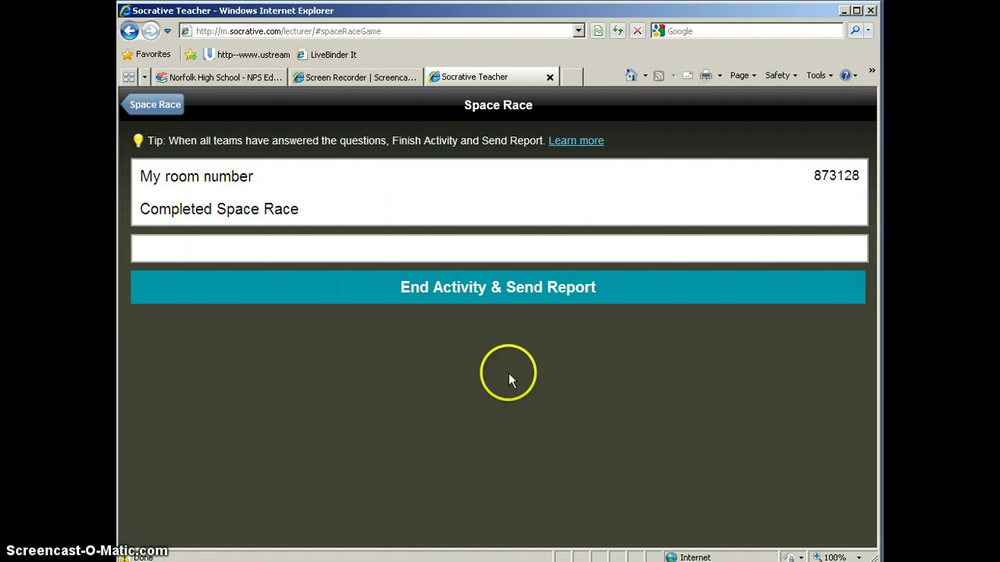
Join the race as a student and answer the first question with John Adams.
{"action": "key", "text": "alt+Tab"}
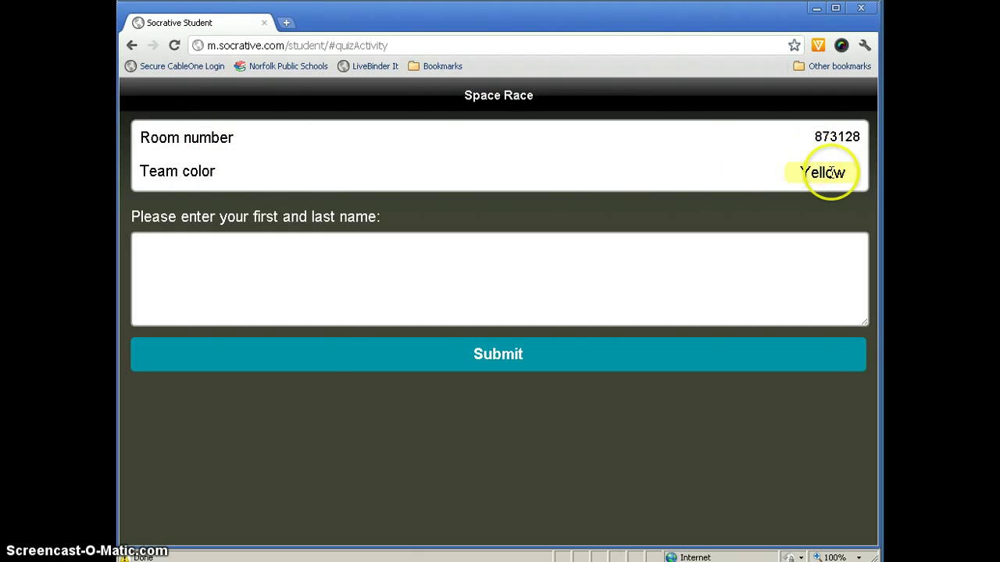
{"action": "left_click", "coordinate": [778, 252]}
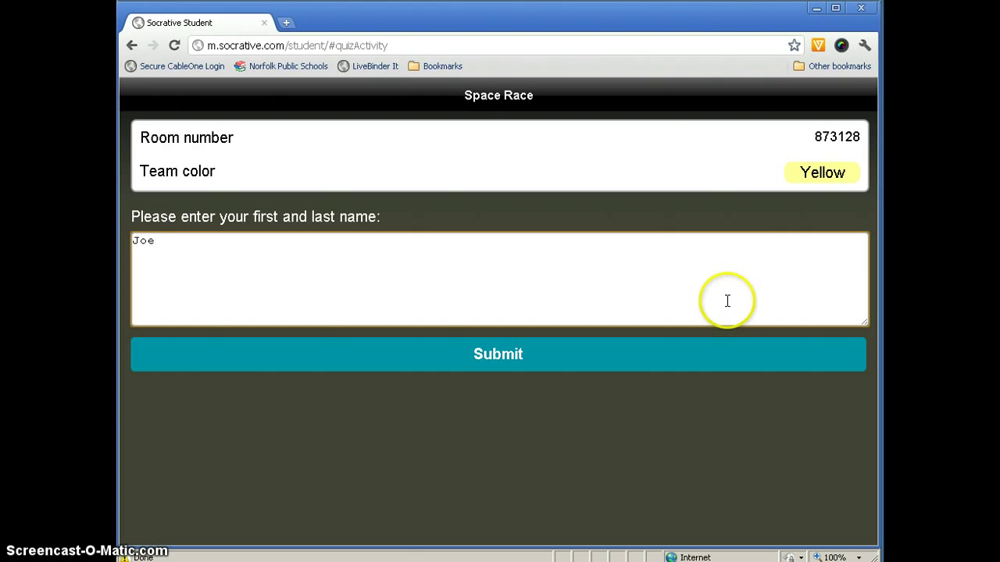
{"action": "left_click", "coordinate": [484, 352]}
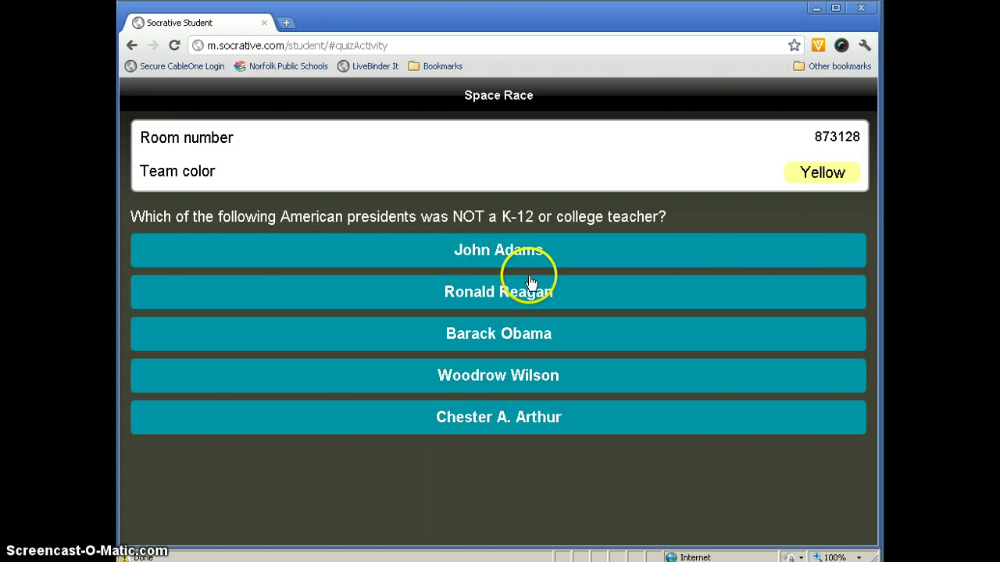
{"action": "left_click", "coordinate": [499, 250]}
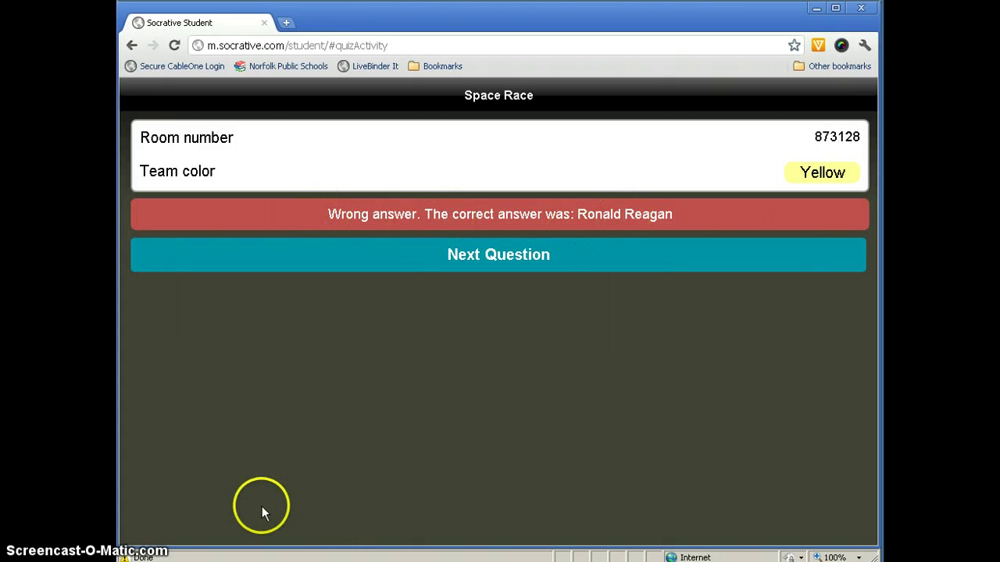
After checking the teacher view, answer the next question, about Socrates, with Painter.
{"action": "key", "text": "alt+Tab"}
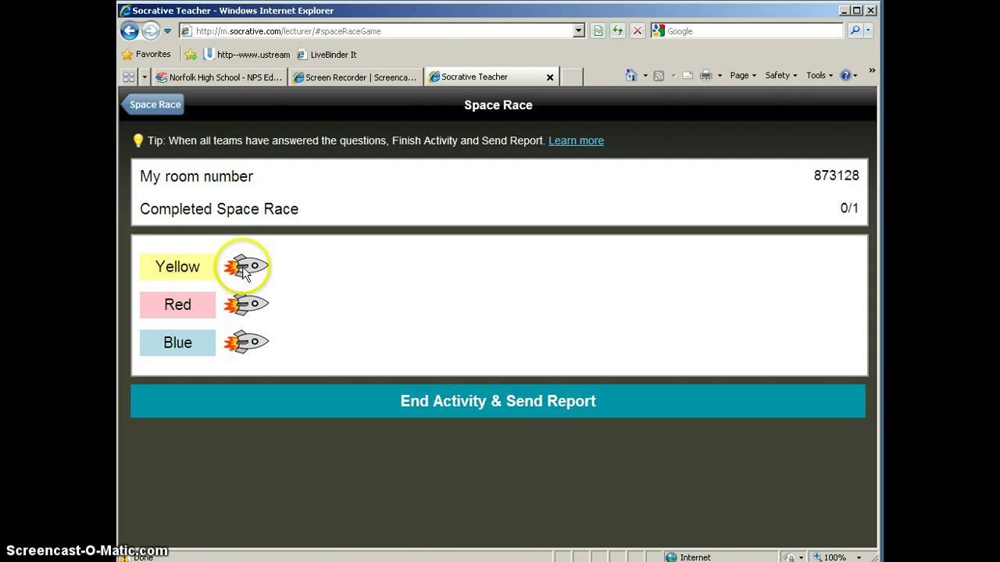
{"action": "key", "text": "alt+Tab"}
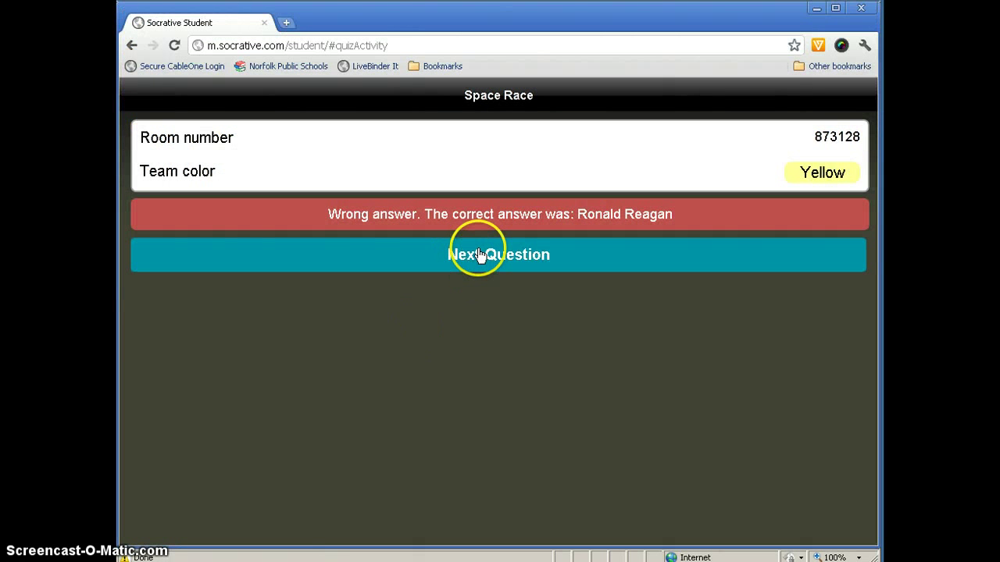
{"action": "left_click", "coordinate": [479, 254]}
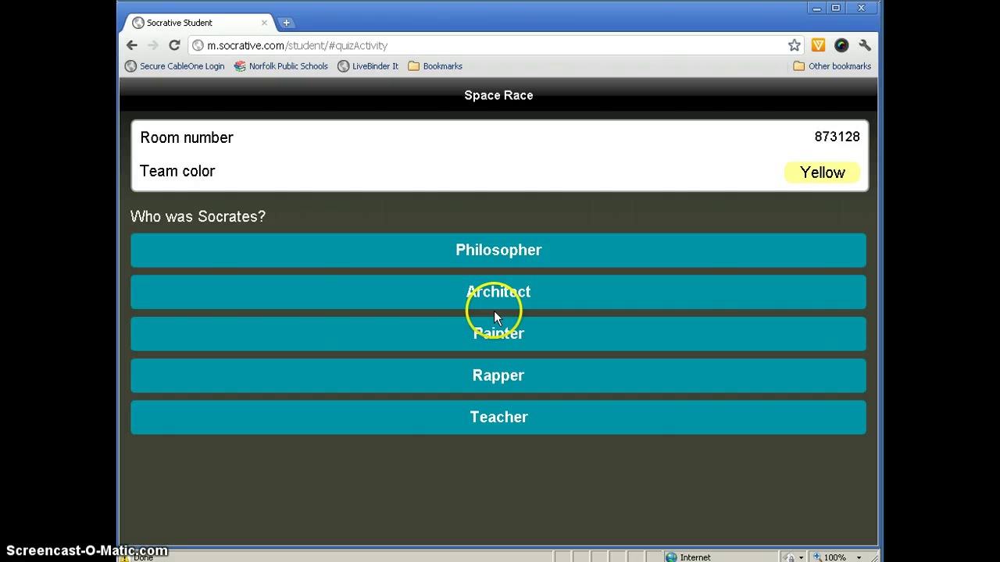
{"action": "left_click", "coordinate": [495, 338]}
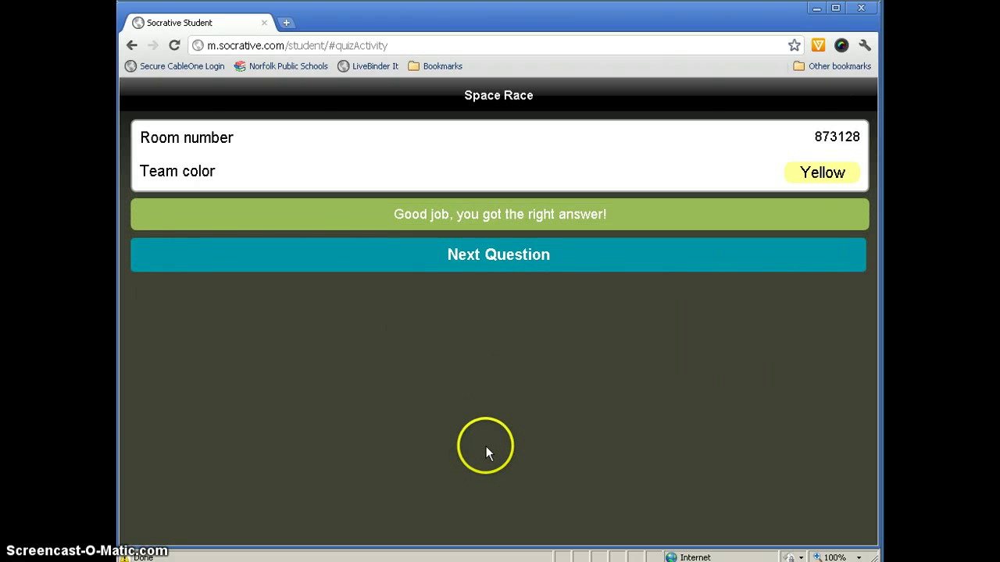
Once Yellow's rocket advances, end the Space Race and confirm sending its report.
{"action": "key", "text": "alt+Tab"}
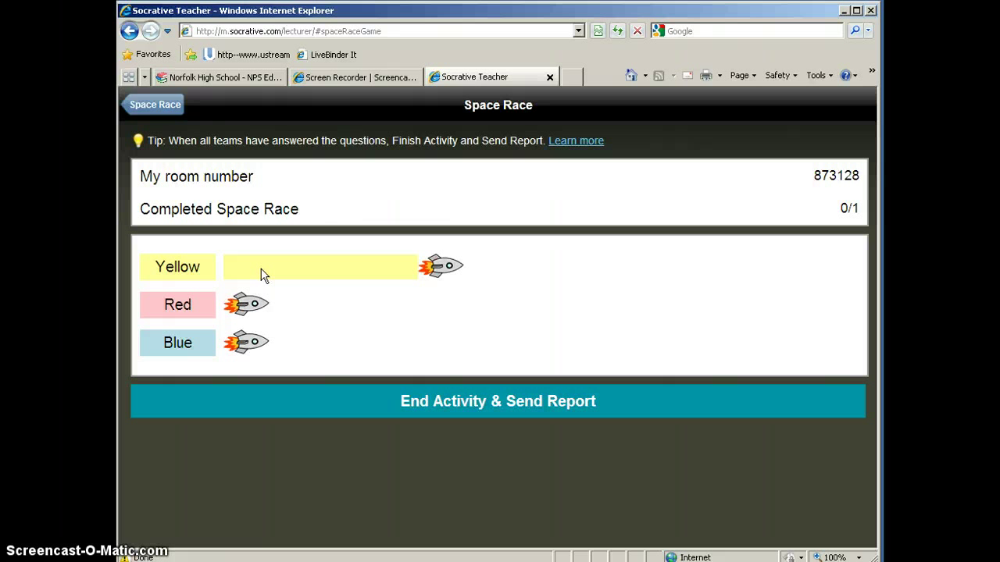
{"action": "left_click", "coordinate": [472, 403]}
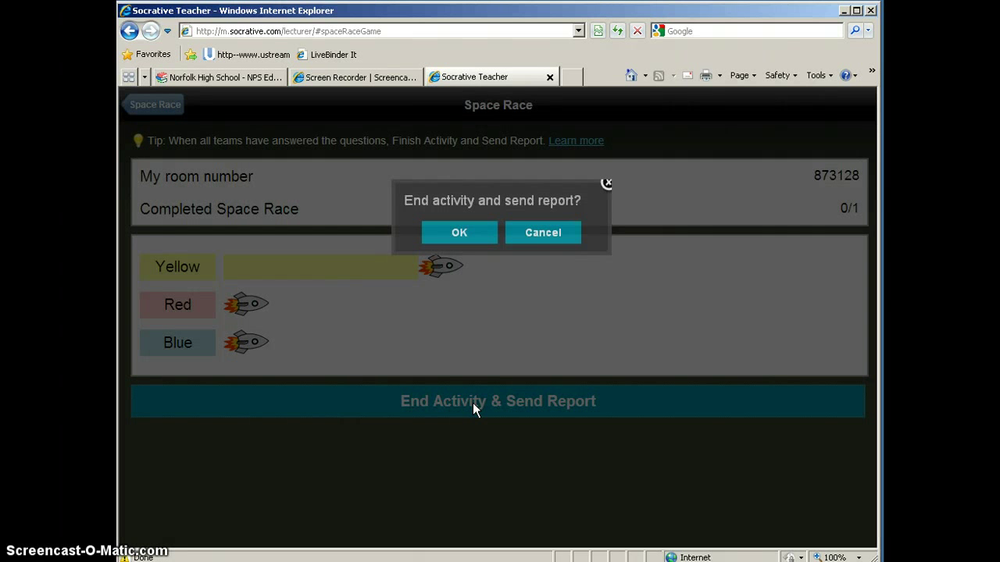
{"action": "left_click", "coordinate": [447, 232]}
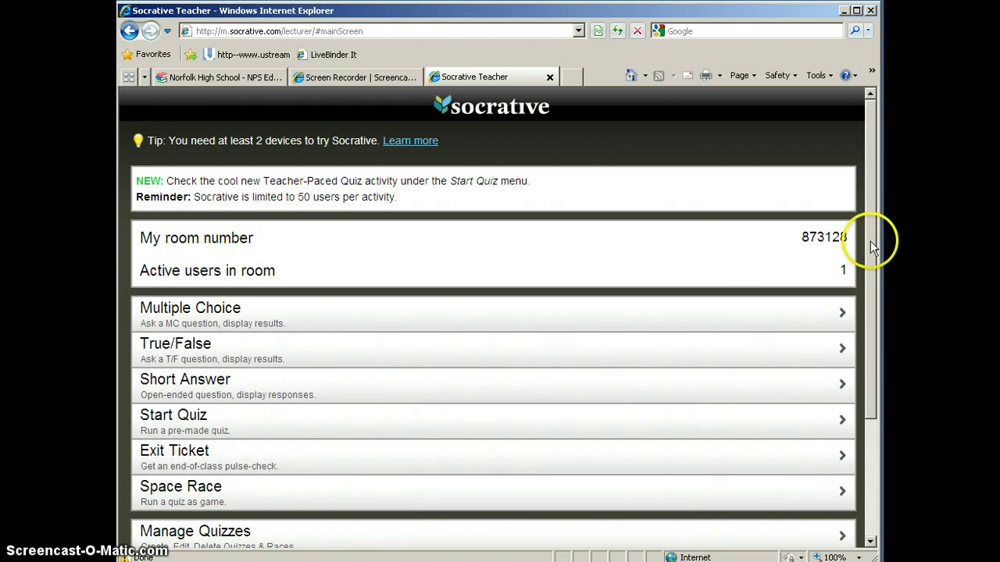
{"action": "left_click_drag", "start_coordinate": [868, 248], "coordinate": [869, 234]}
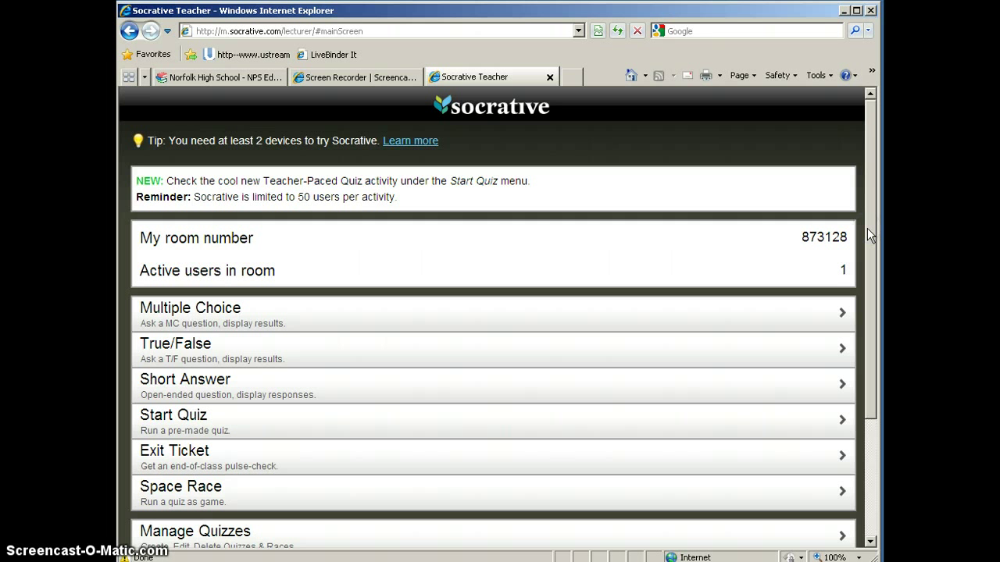